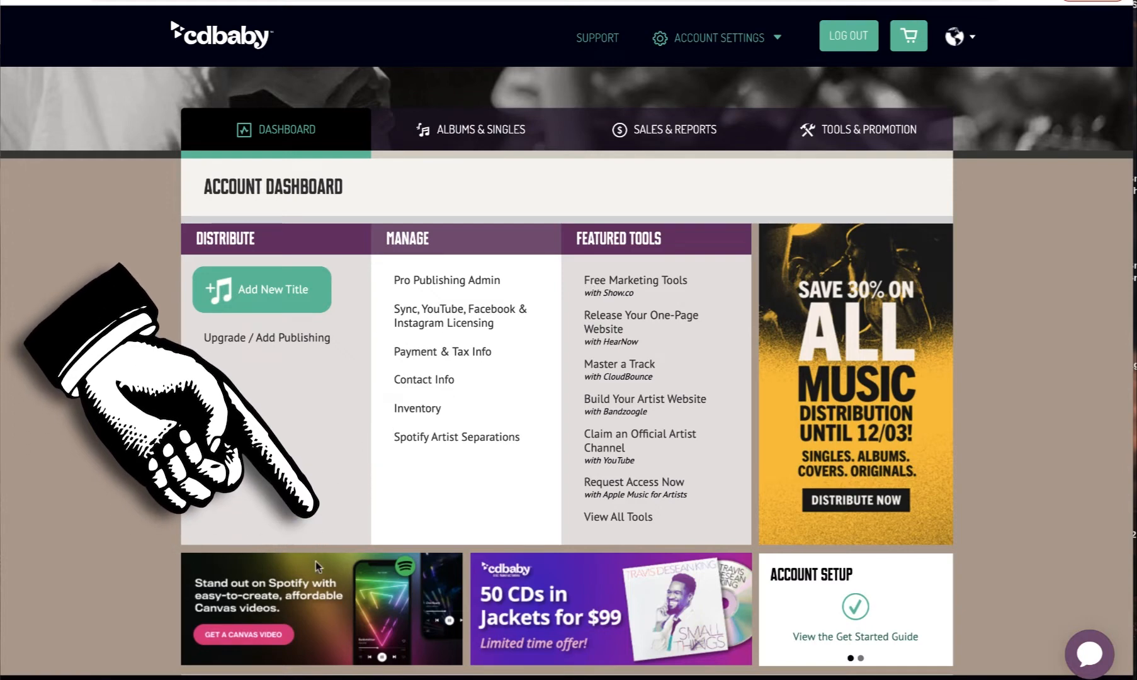
Open Rotor's Spotify Canvas creator from the CD Baby dashboard promotion and start a new video
click(312, 610)
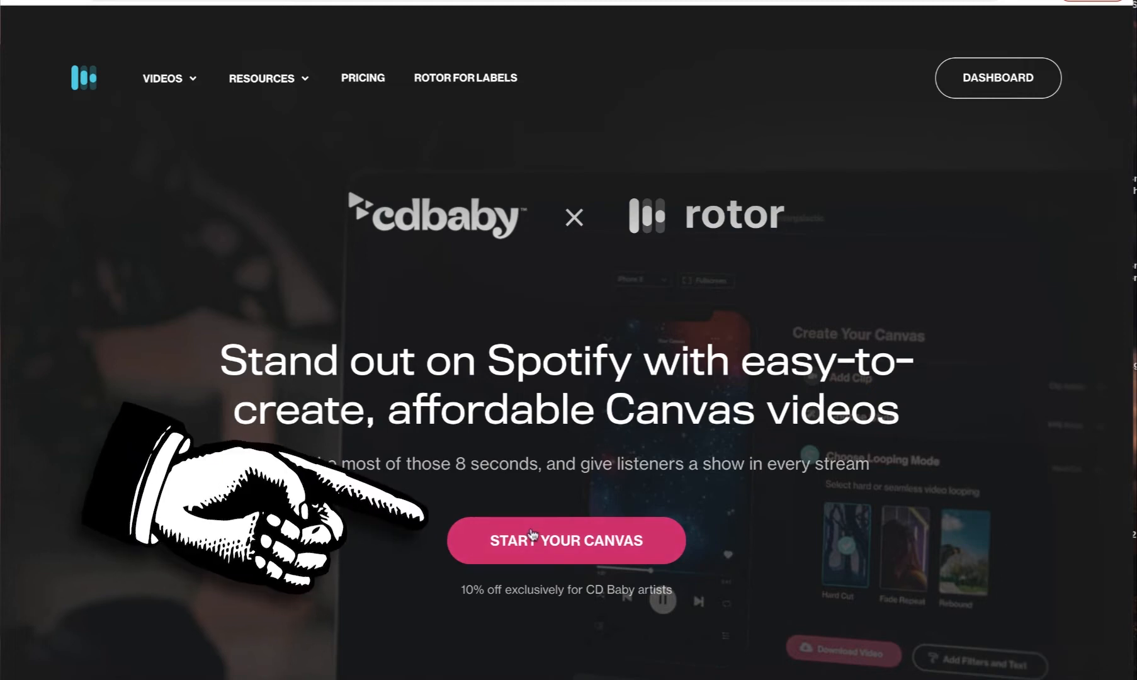
click(531, 535)
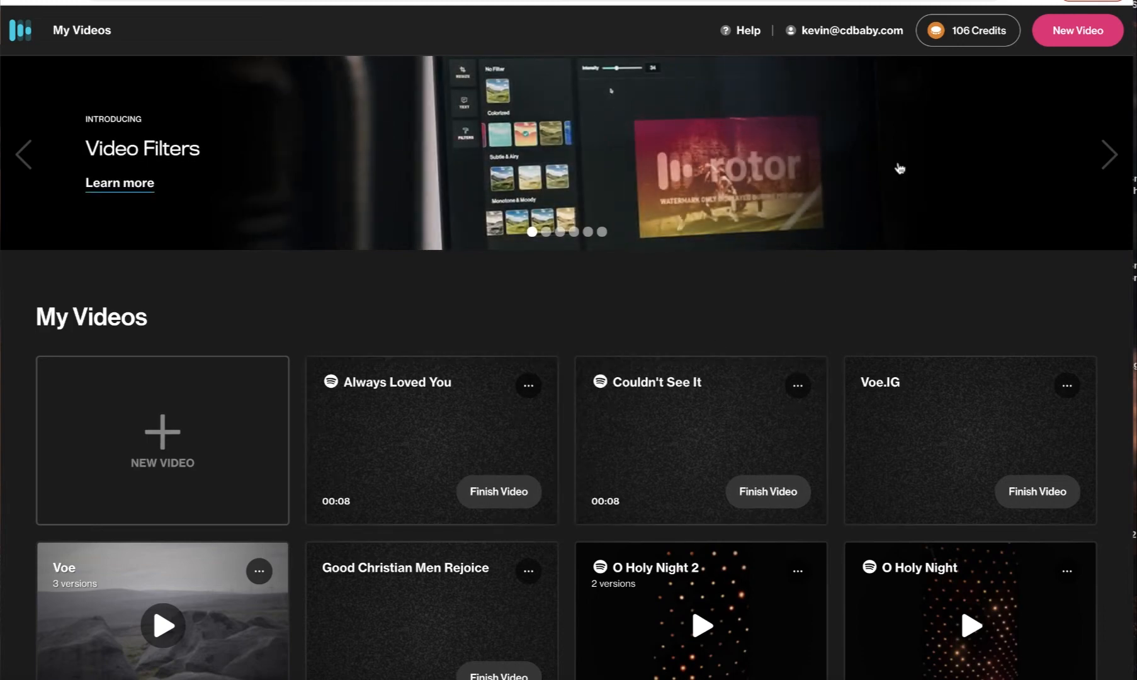
click(1051, 39)
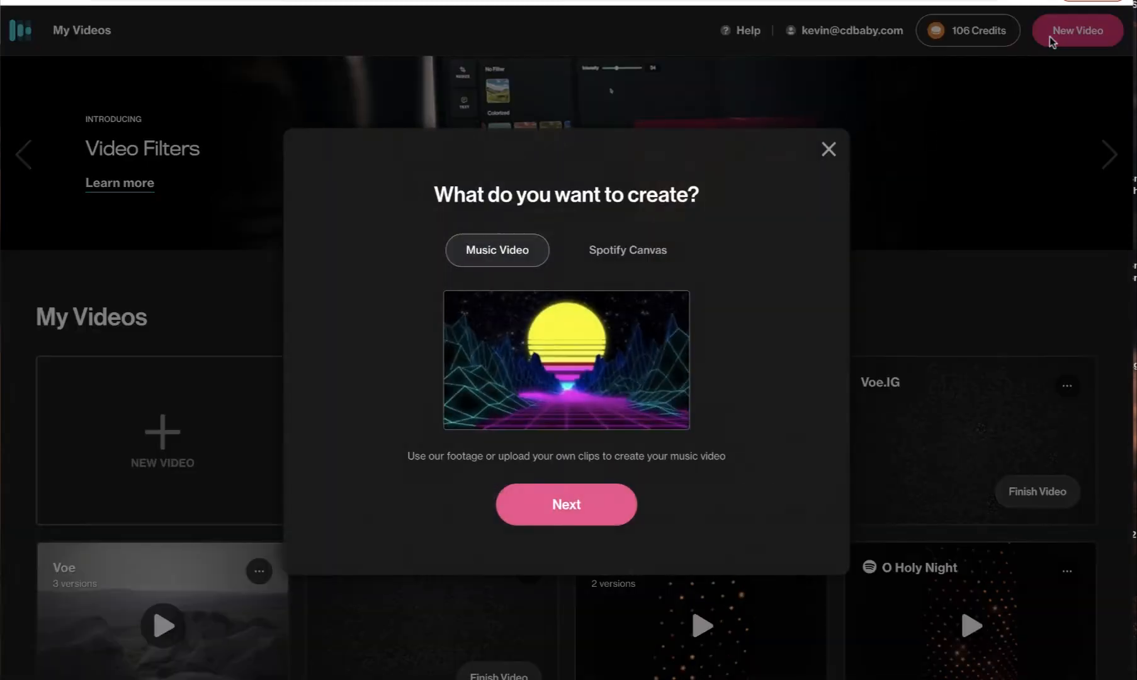
Choose Spotify Canvas as the video type and name the video See the Future
click(634, 253)
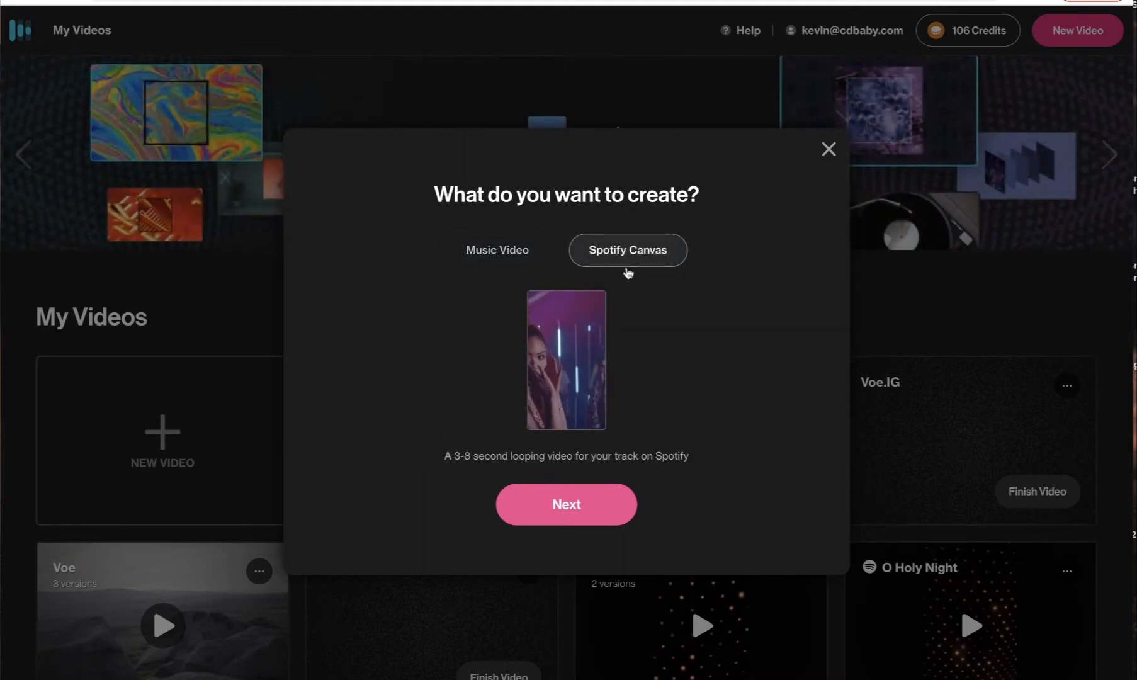
click(551, 501)
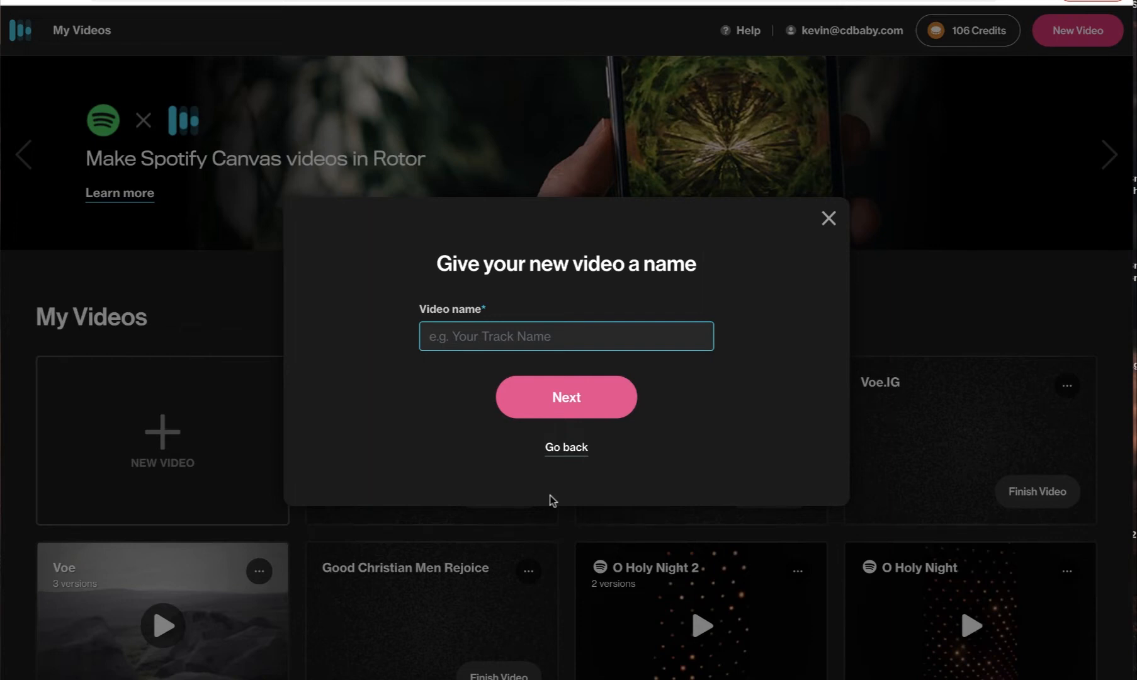
text(See the Future)
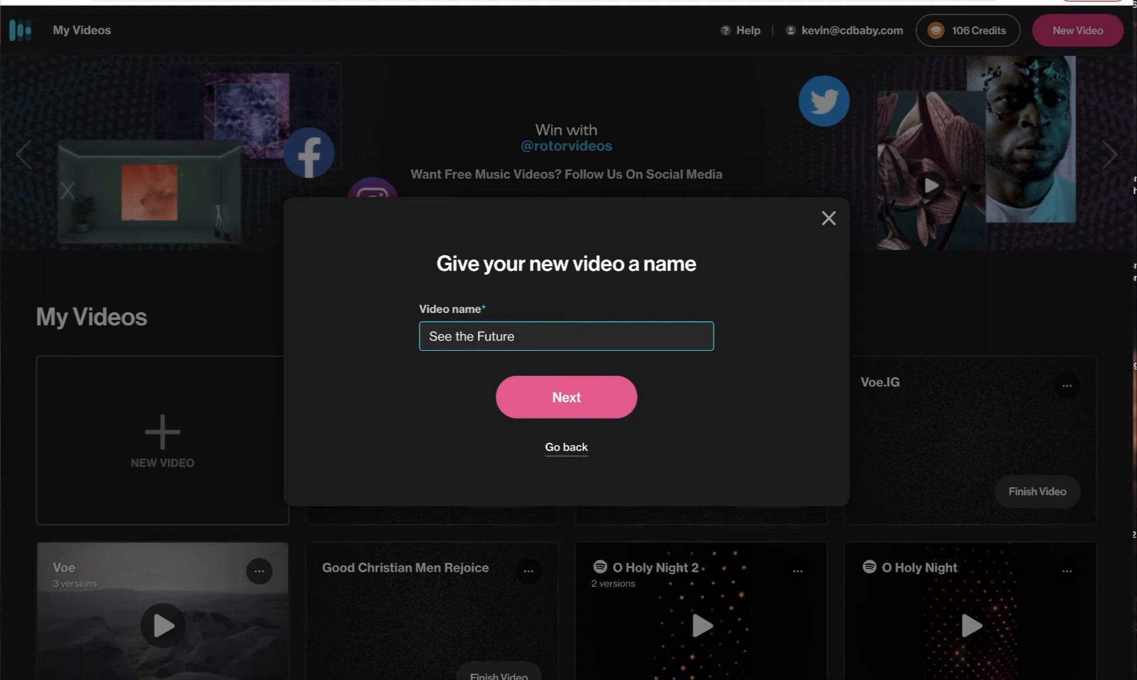
click(571, 399)
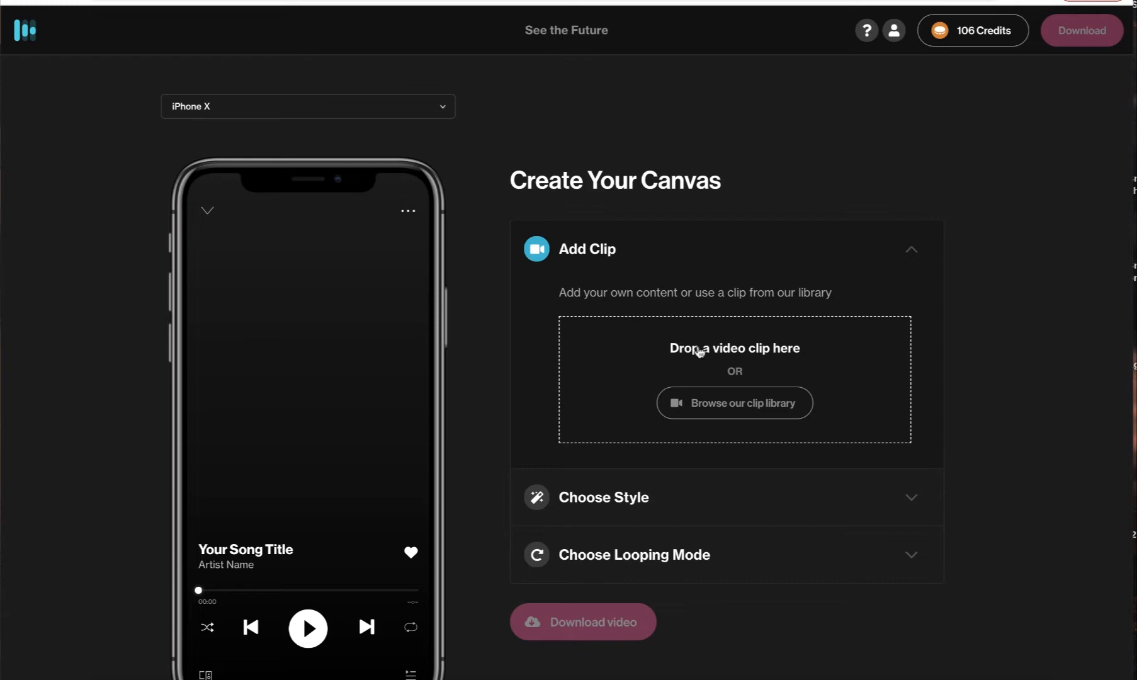
Browse the clip library's Good for Canvas collection and use the multicoloured pixel-block clip with yellow and pink areas for the canvas
click(694, 402)
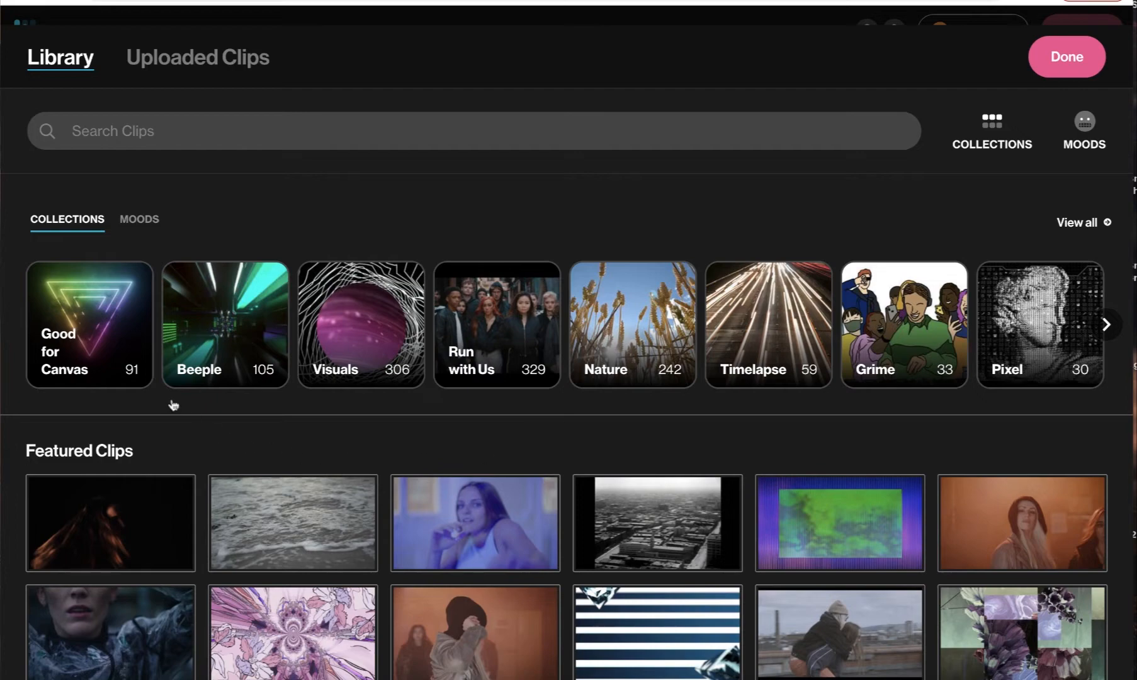
click(107, 341)
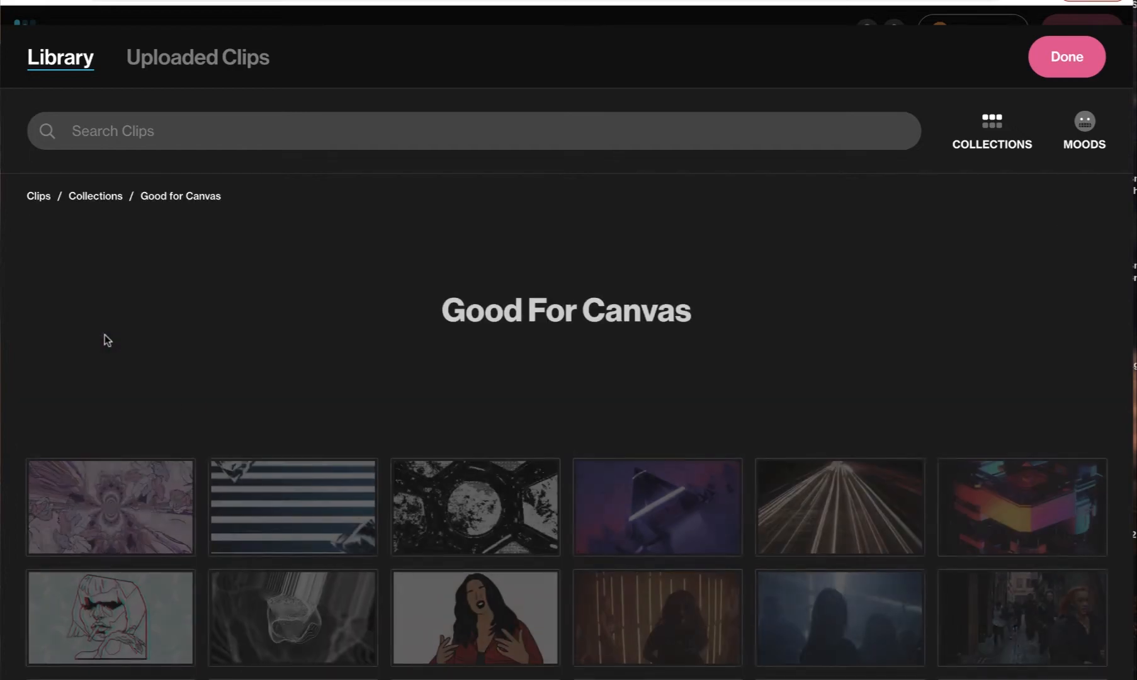
scroll(378, 412, down, 1)
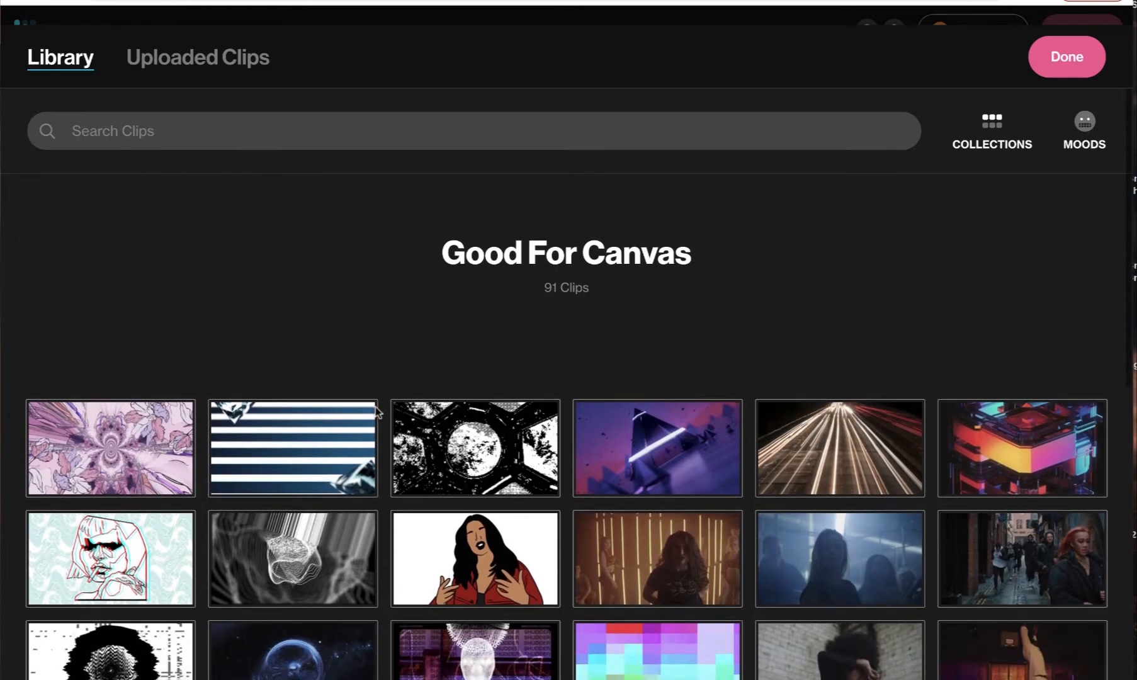
scroll(378, 412, down, 5)
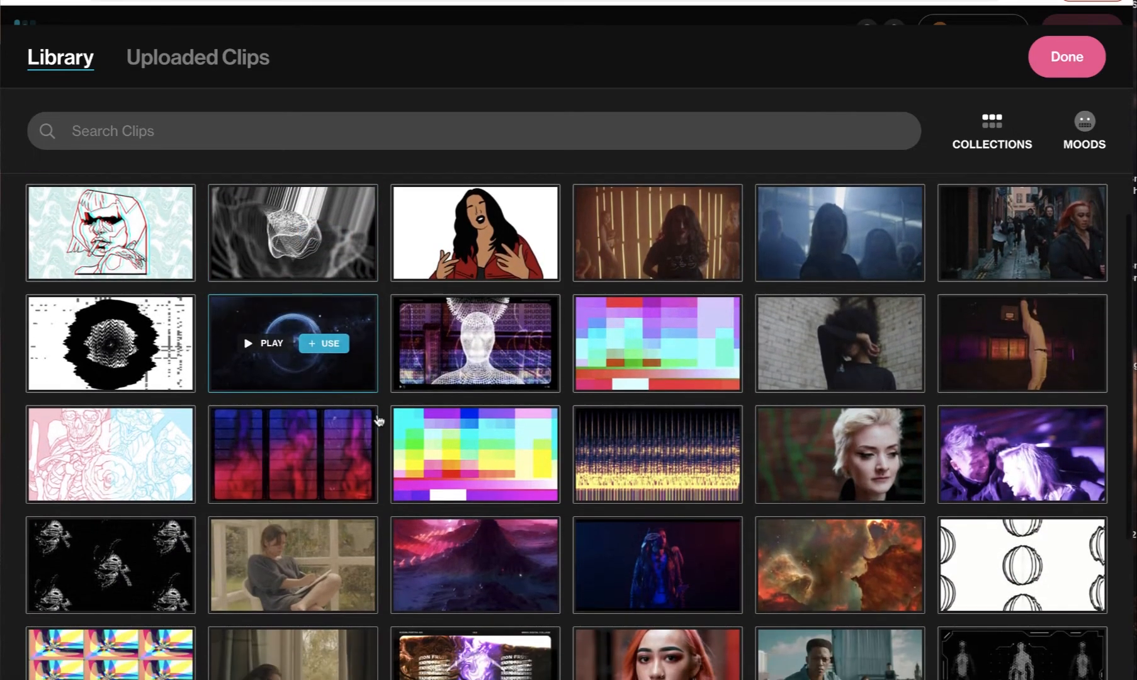
scroll(378, 415, down, 3)
scroll(379, 420, down, 5)
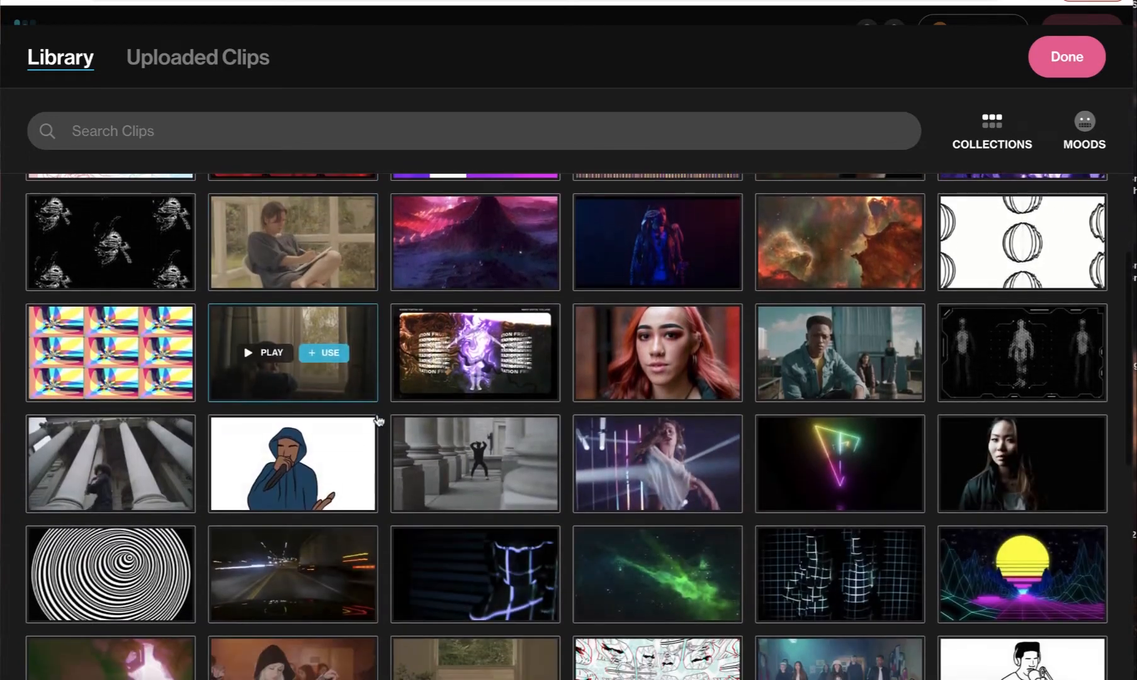
scroll(378, 421, down, 5)
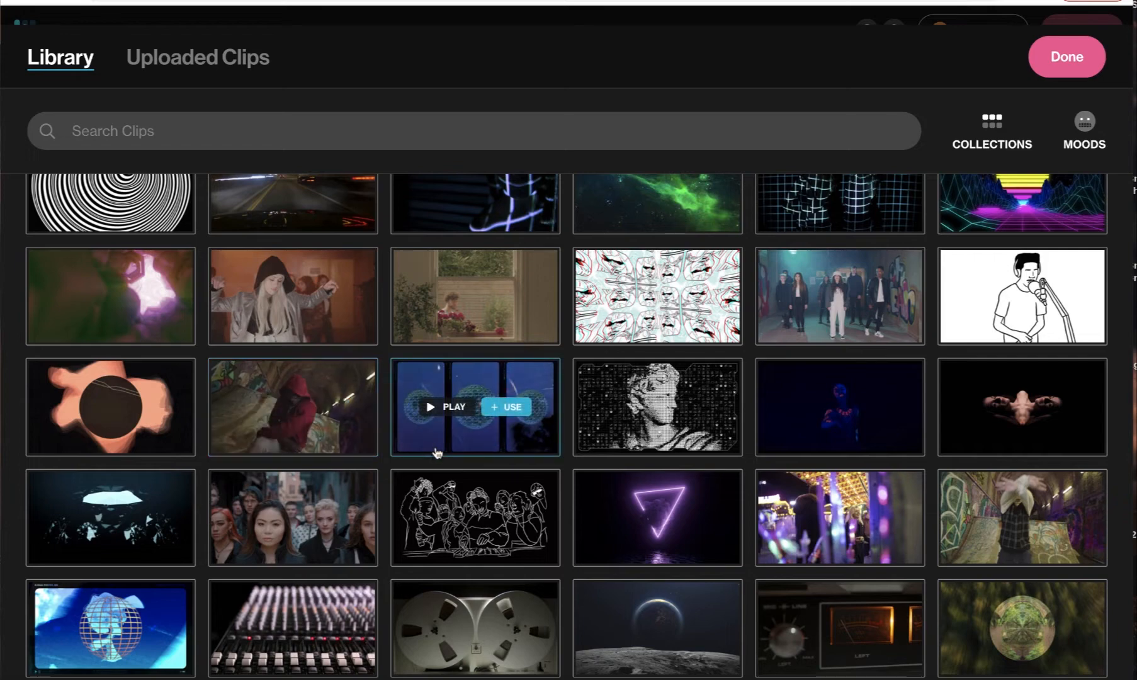
scroll(497, 482, down, 5)
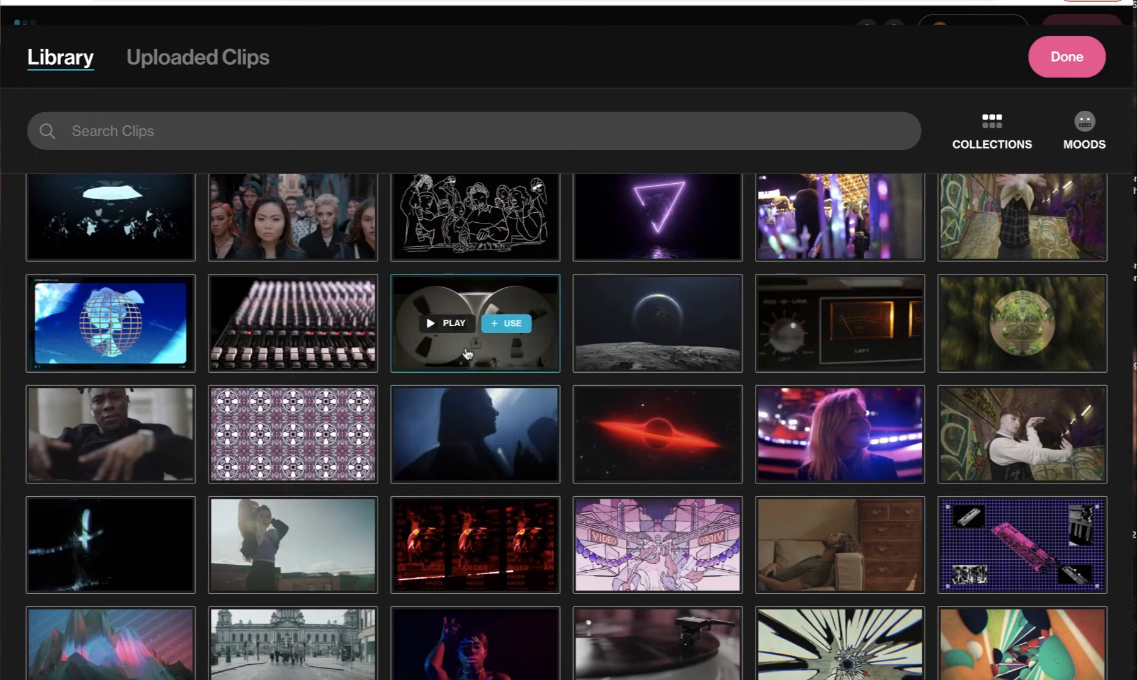
scroll(467, 354, down, 3)
scroll(467, 354, down, 2)
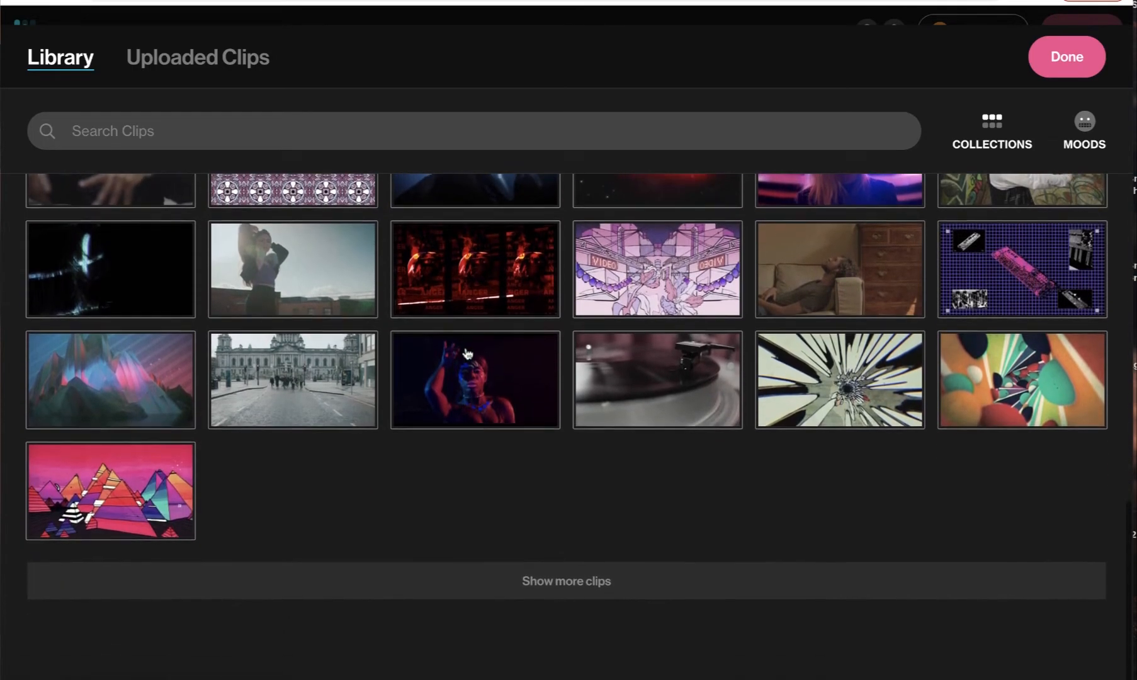
scroll(525, 477, up, 10)
scroll(525, 477, up, 3)
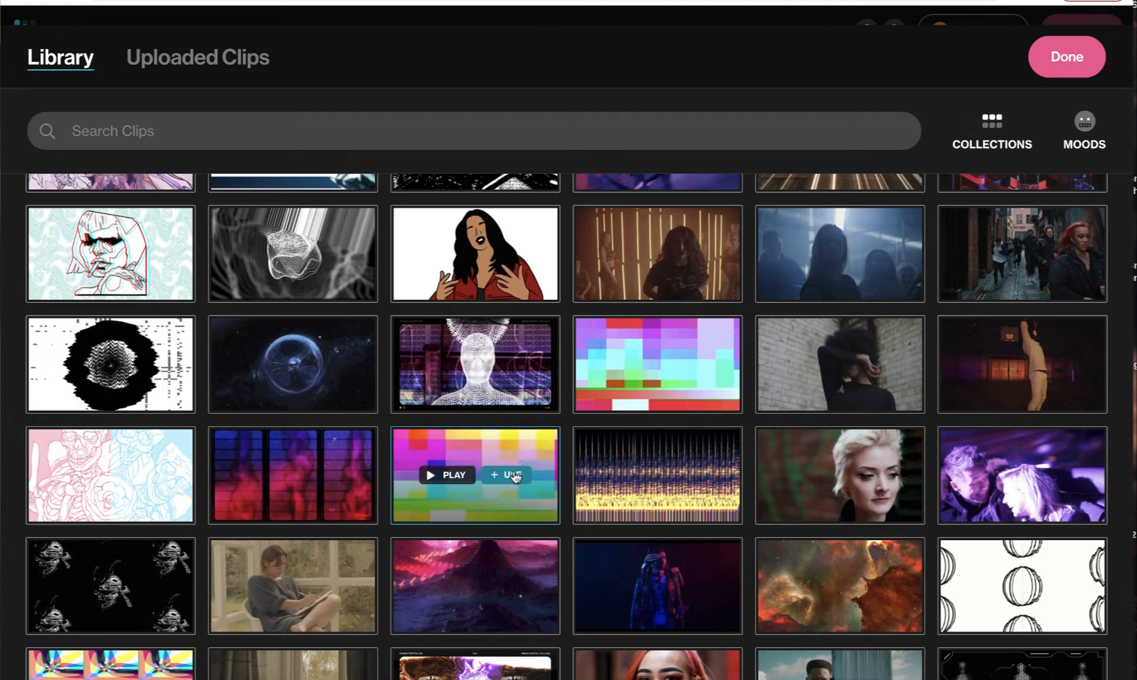
click(514, 475)
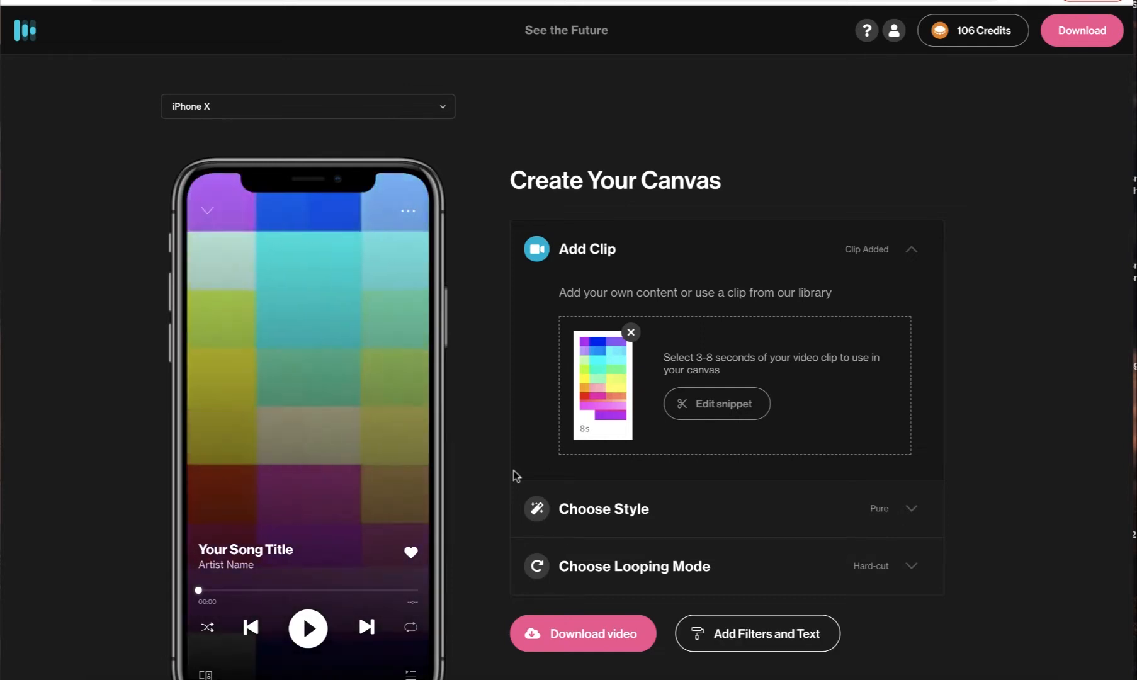
Try the Quaker style on the added clip and set the style back to Pure
scroll(584, 440, down, 1)
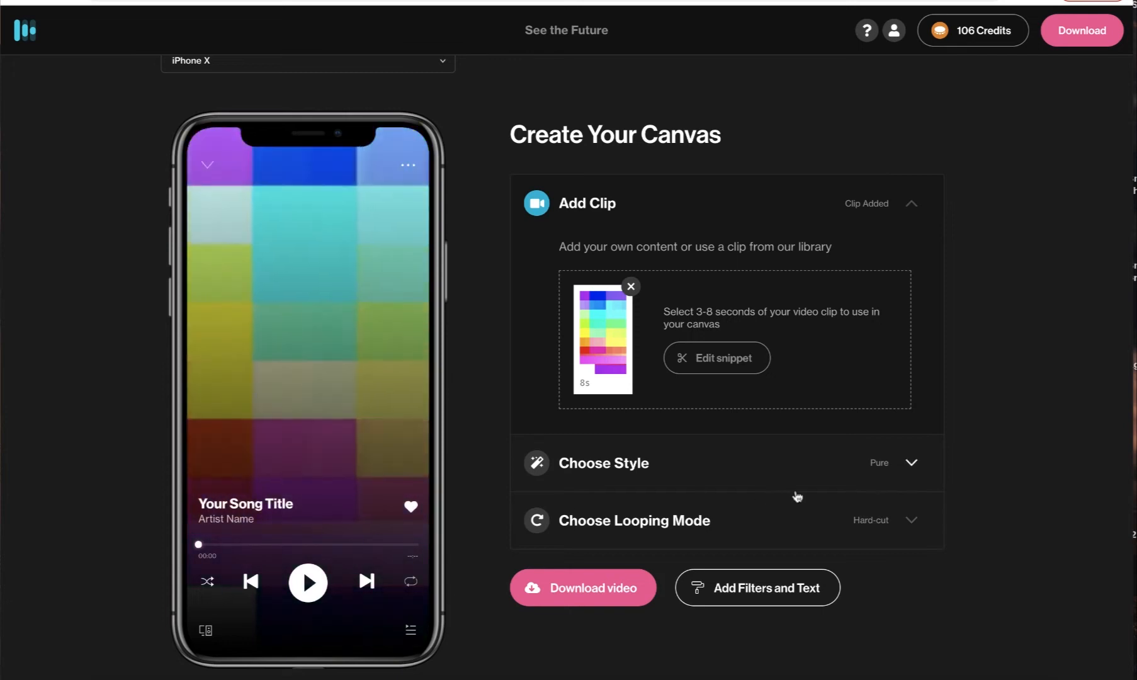
scroll(811, 478, down, 1)
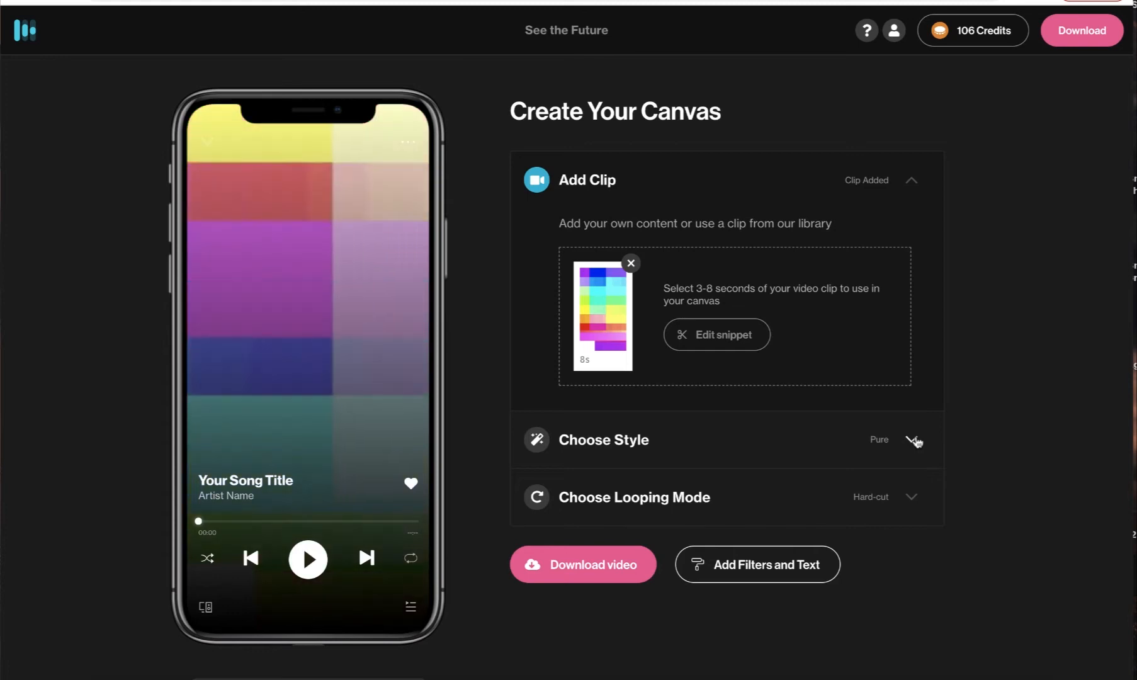
click(914, 441)
click(690, 393)
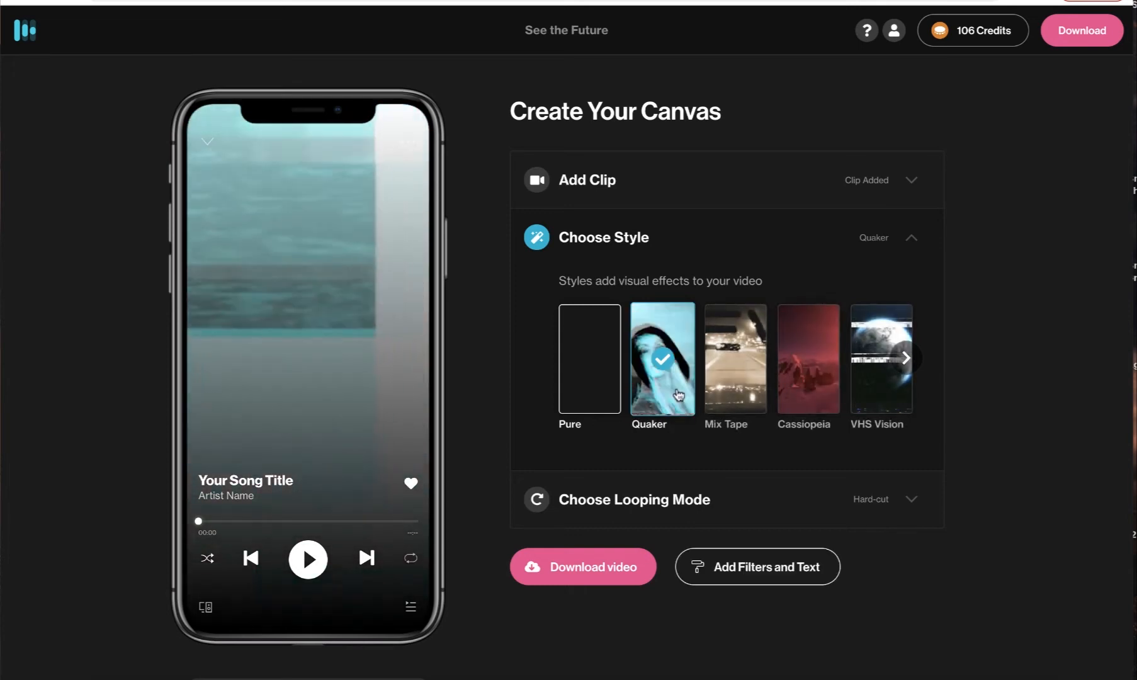
click(603, 379)
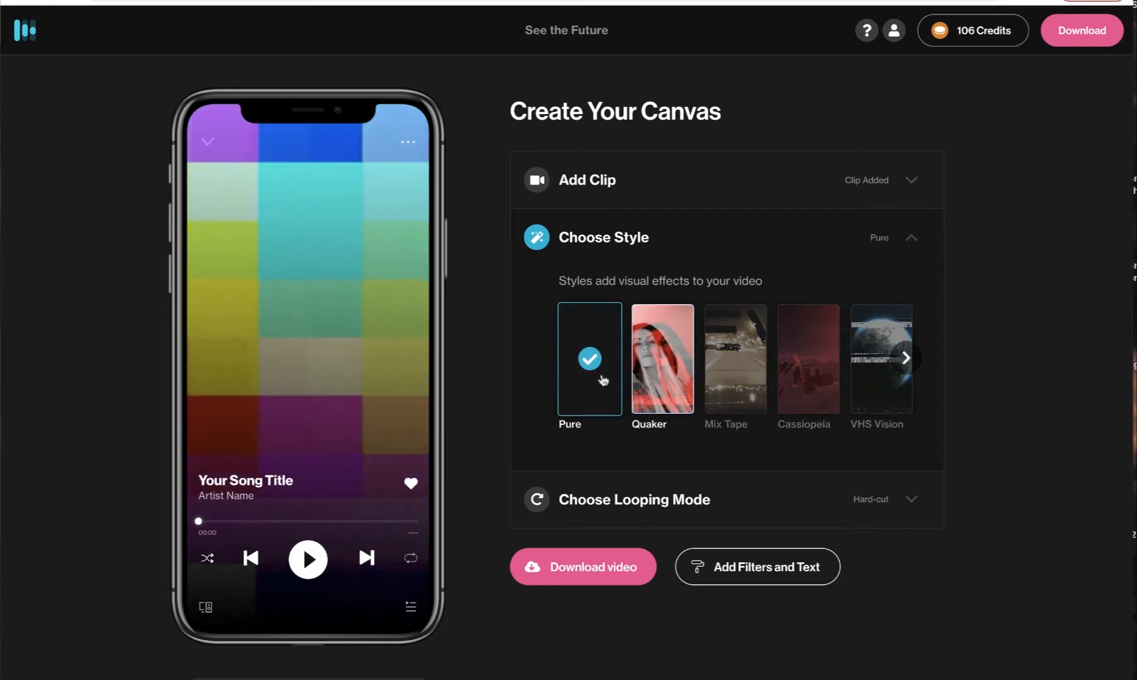
Browse through the visual styles, apply 2Panel to the clip, and show the looping mode options
click(906, 358)
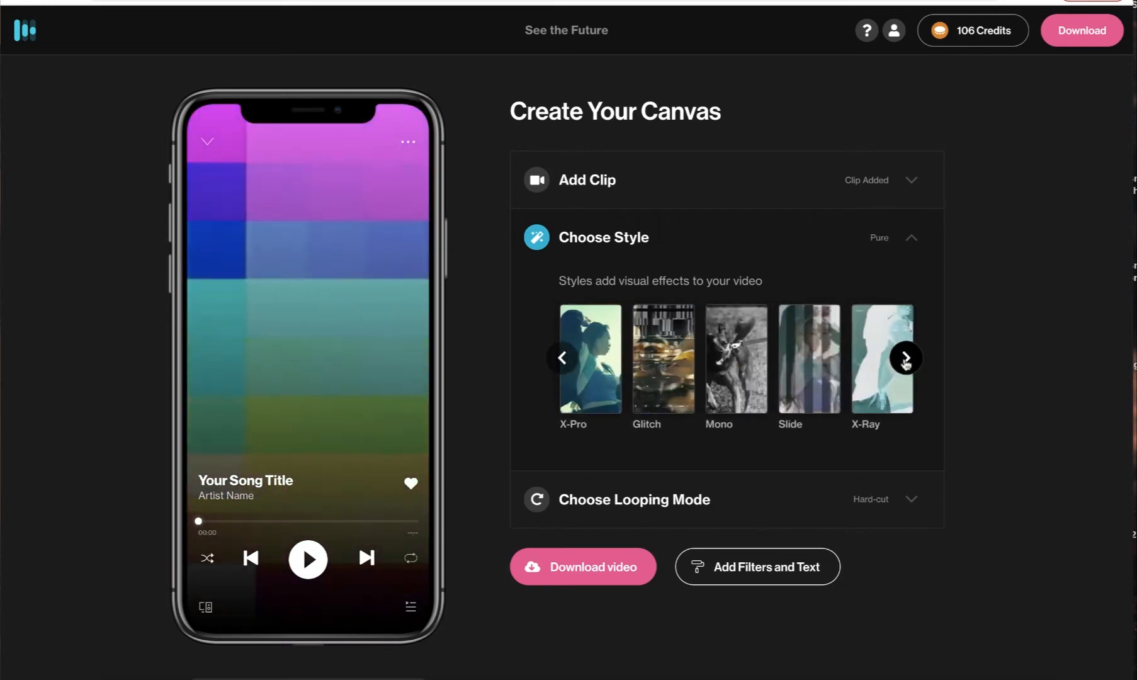
click(905, 359)
click(906, 359)
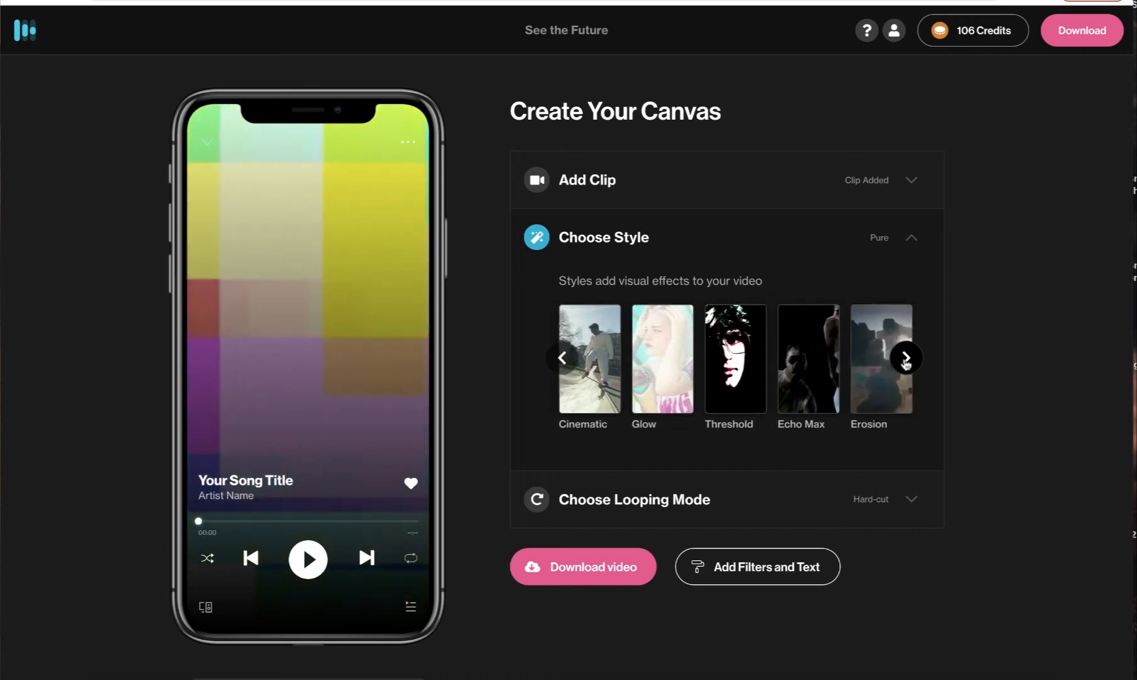
click(905, 359)
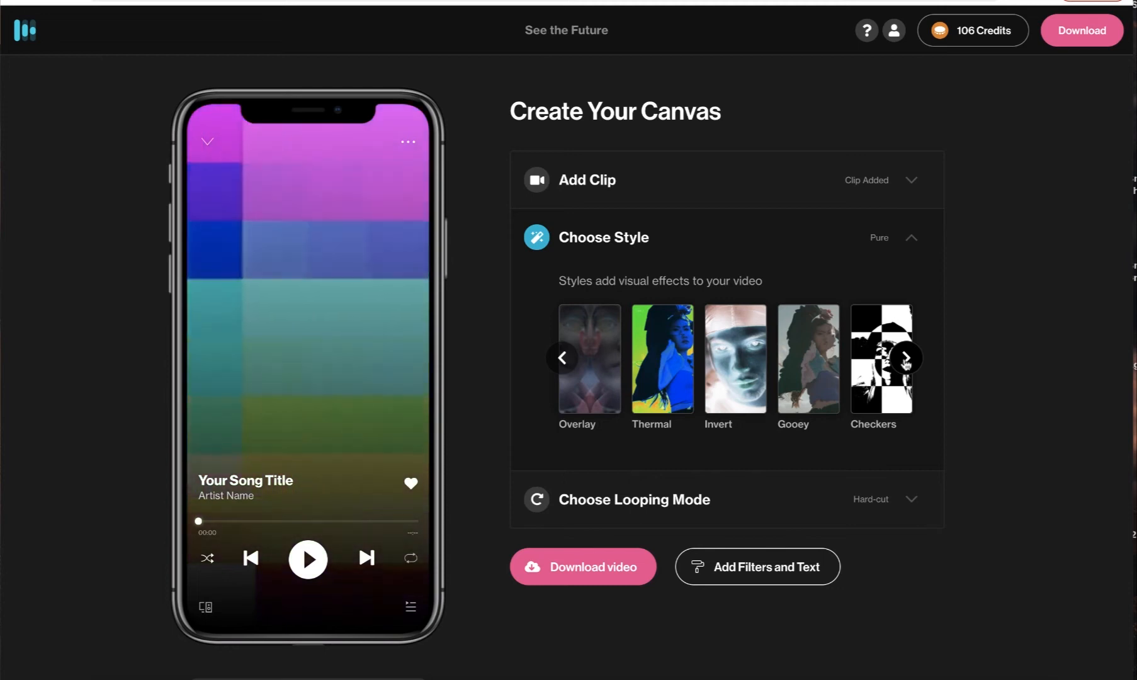
click(905, 359)
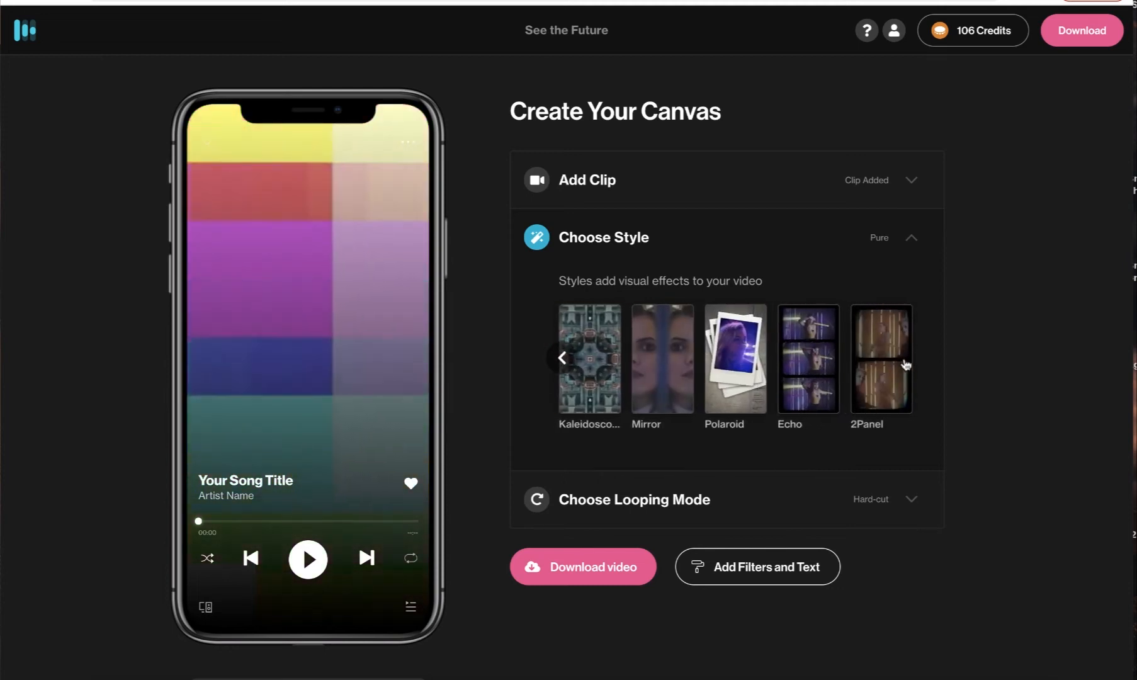
click(864, 369)
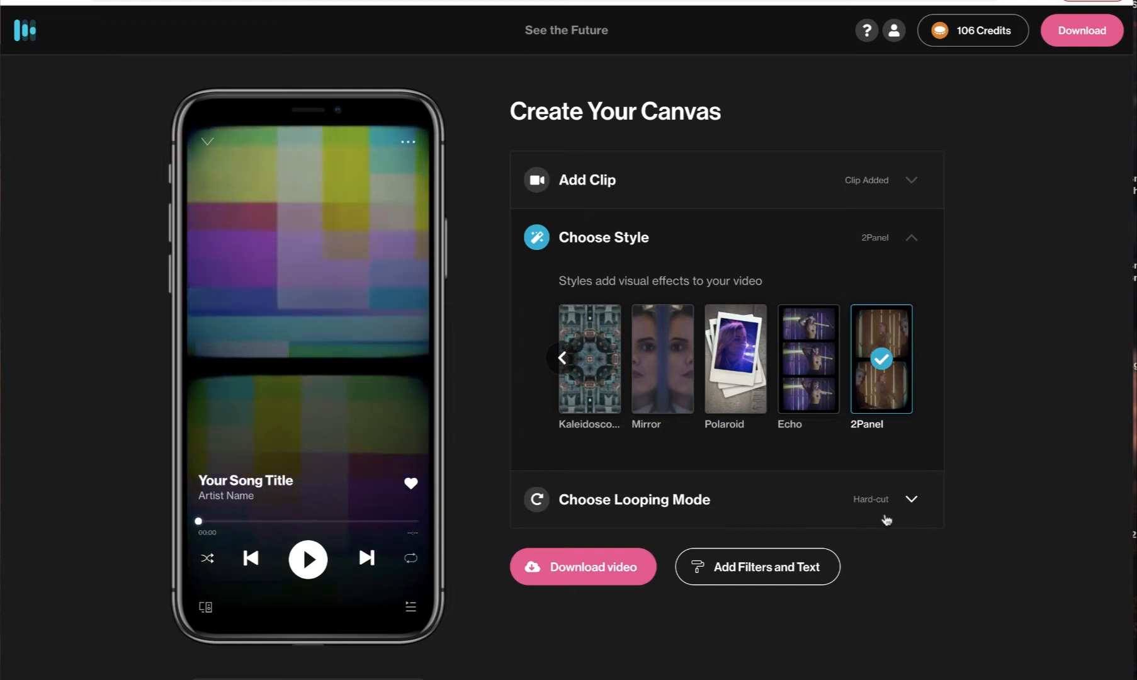
click(909, 499)
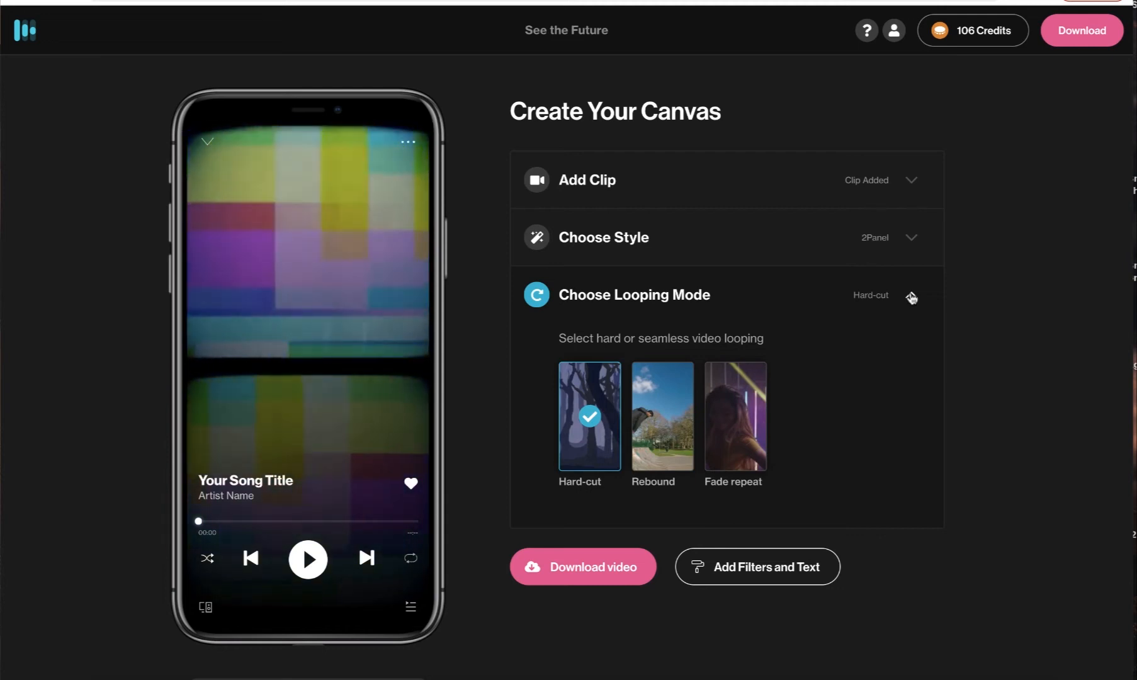
Return to the beginning of the style choices and set the clip's style to Pure
click(912, 240)
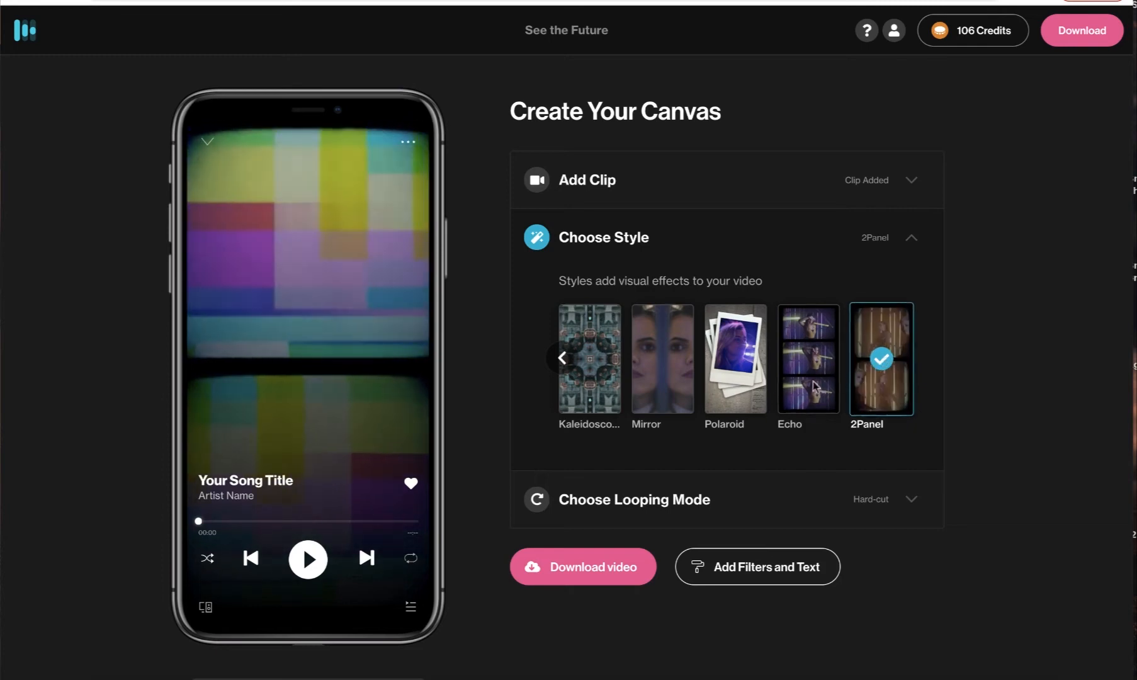
click(570, 361)
click(562, 358)
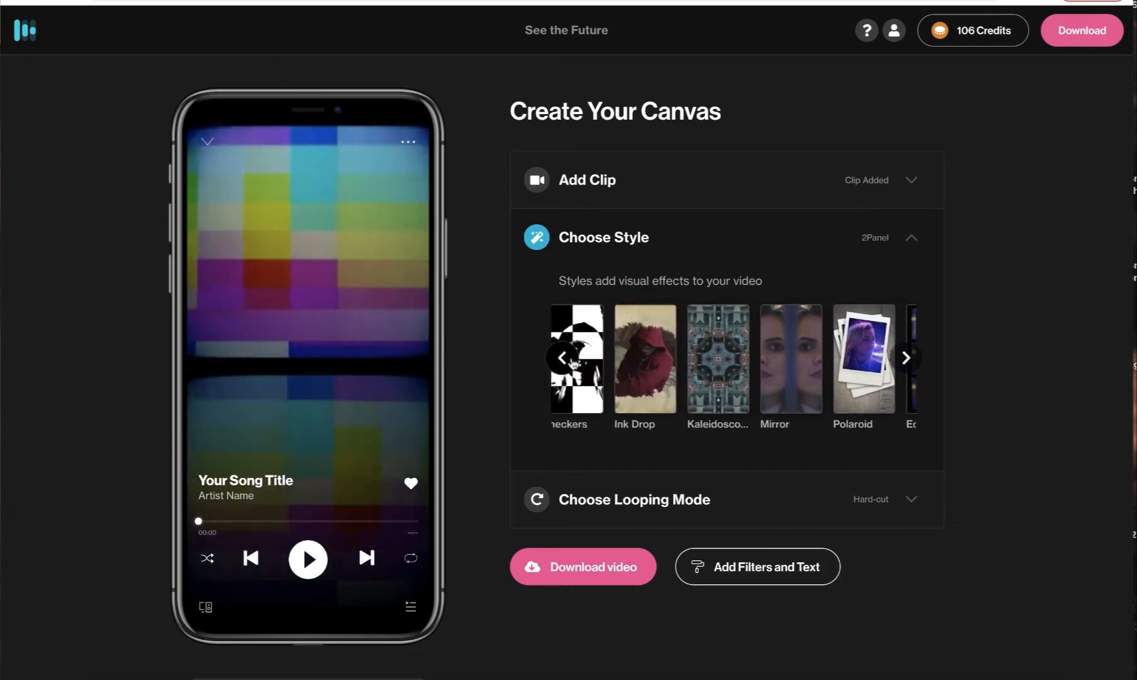
click(563, 357)
click(563, 357)
click(572, 364)
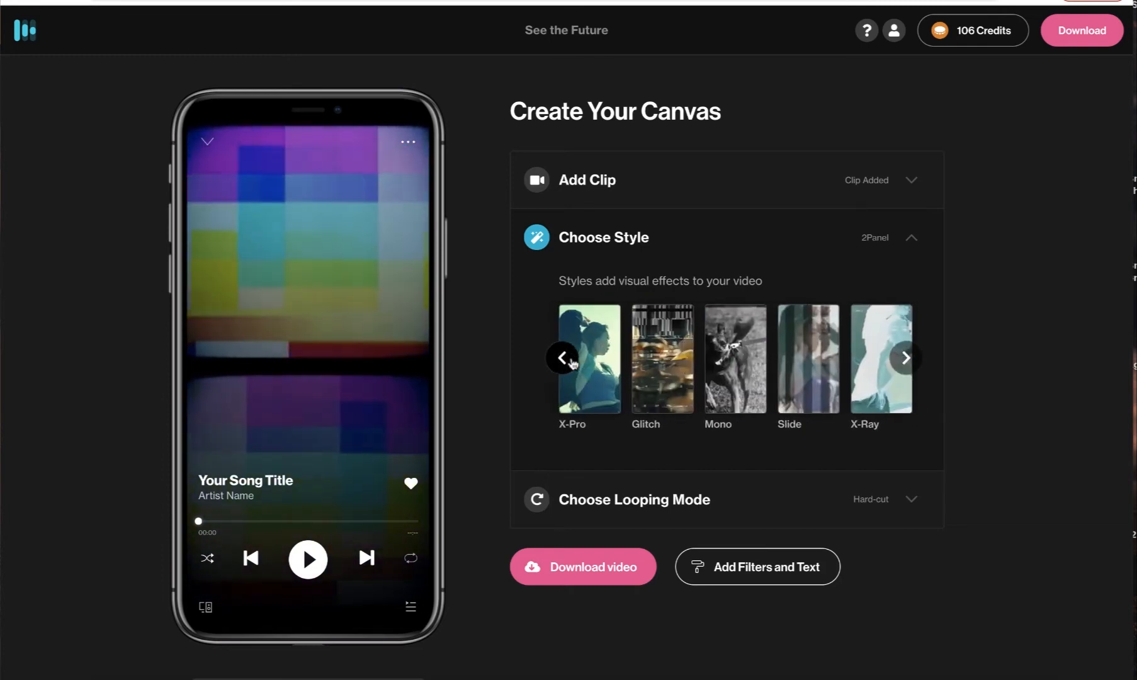
click(572, 364)
click(573, 363)
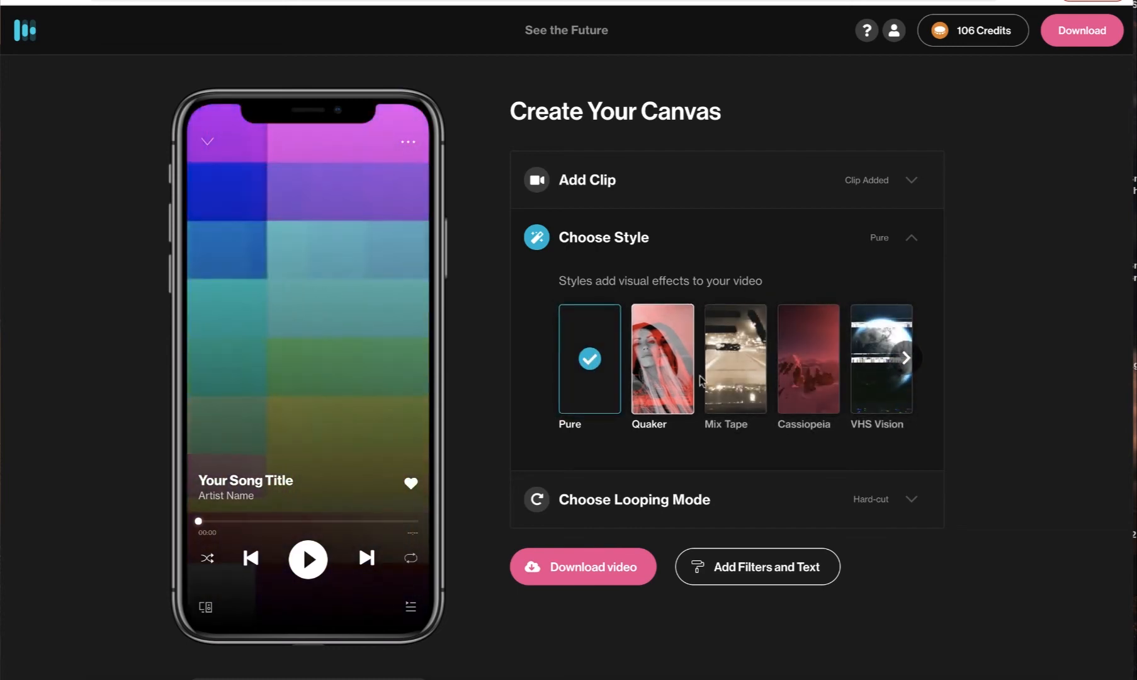
Open the filters and text editor, trying the sepia Monotone & Moody filter and restoring No Filter
scroll(779, 414, down, 1)
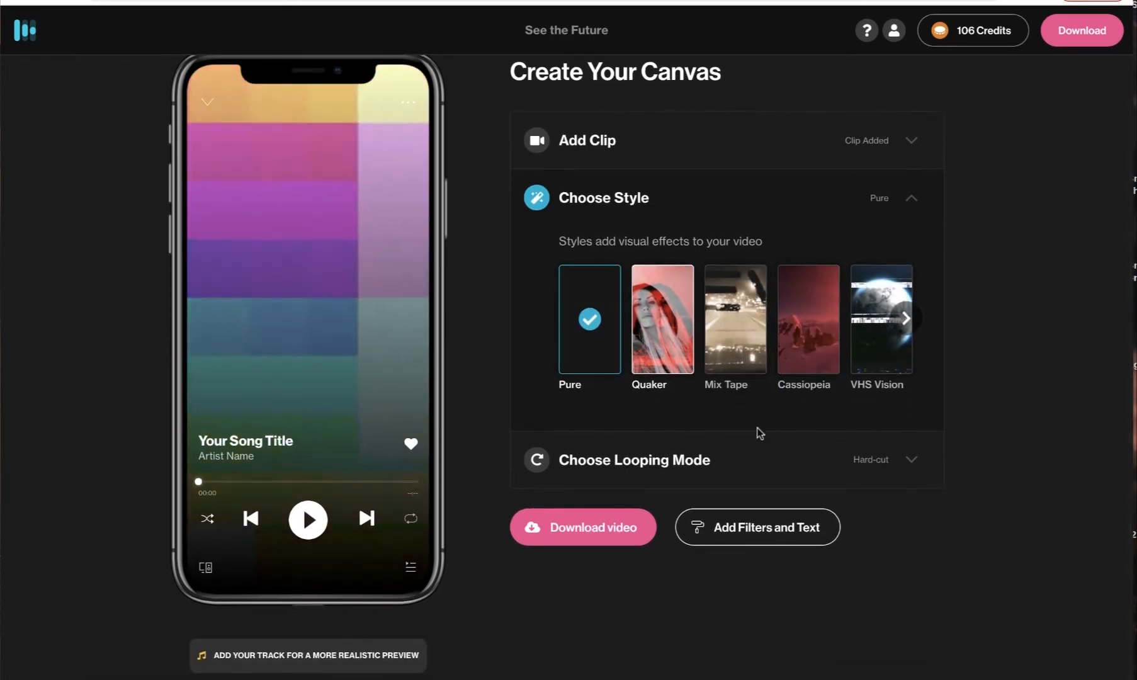
click(763, 529)
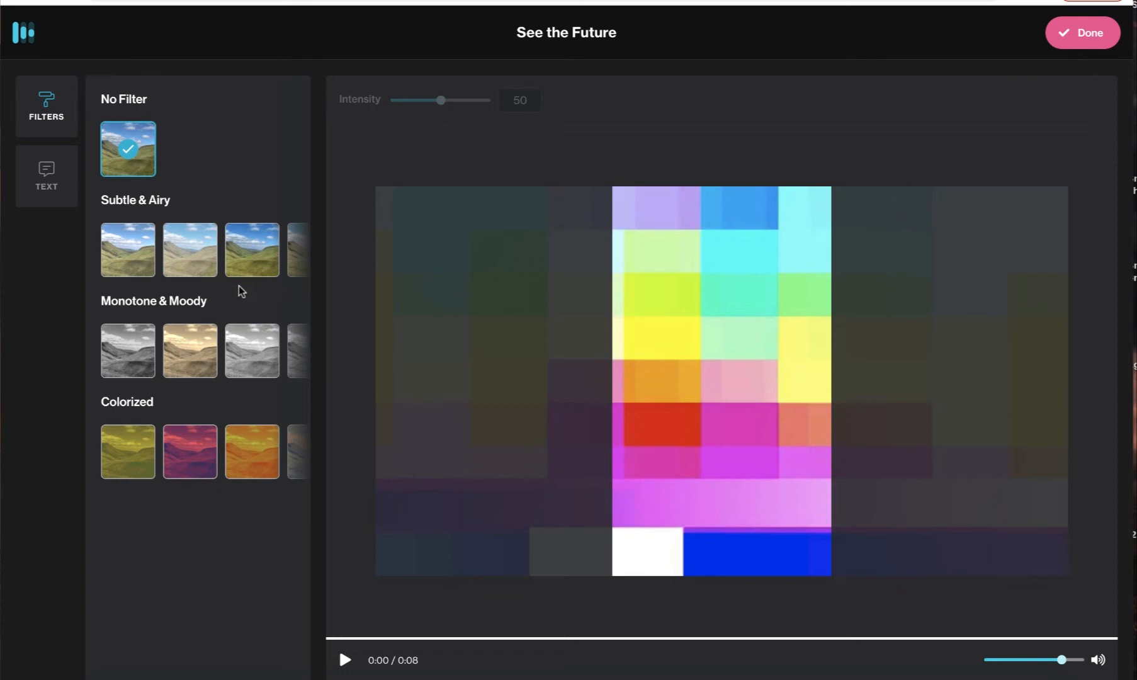
click(201, 367)
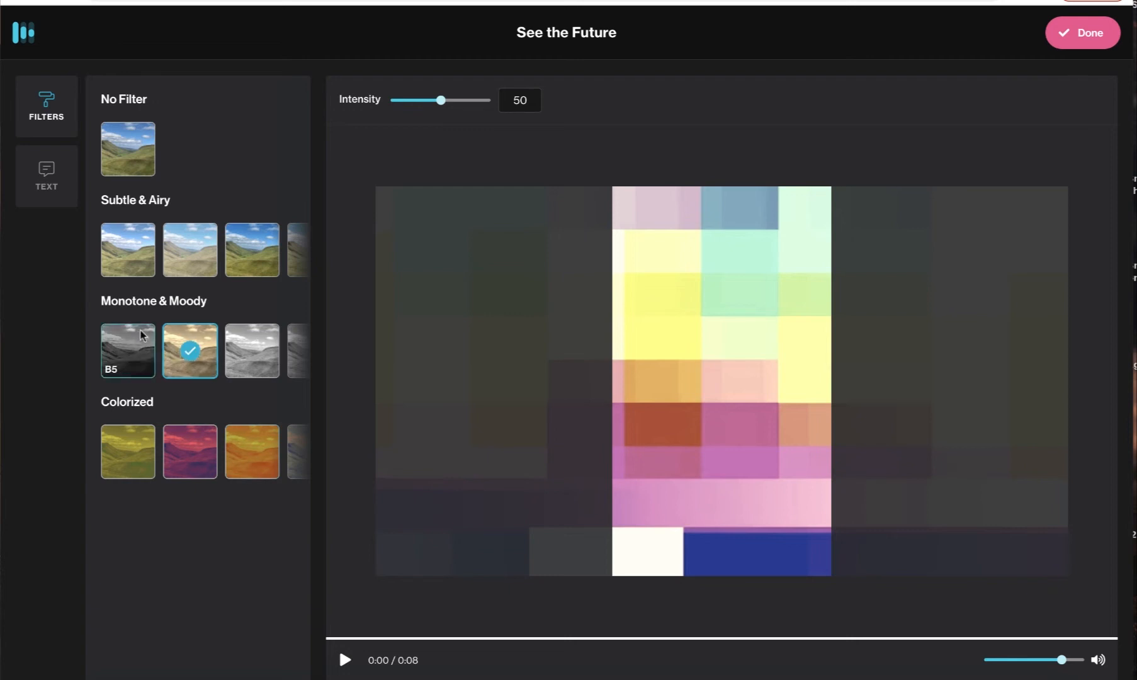
click(125, 170)
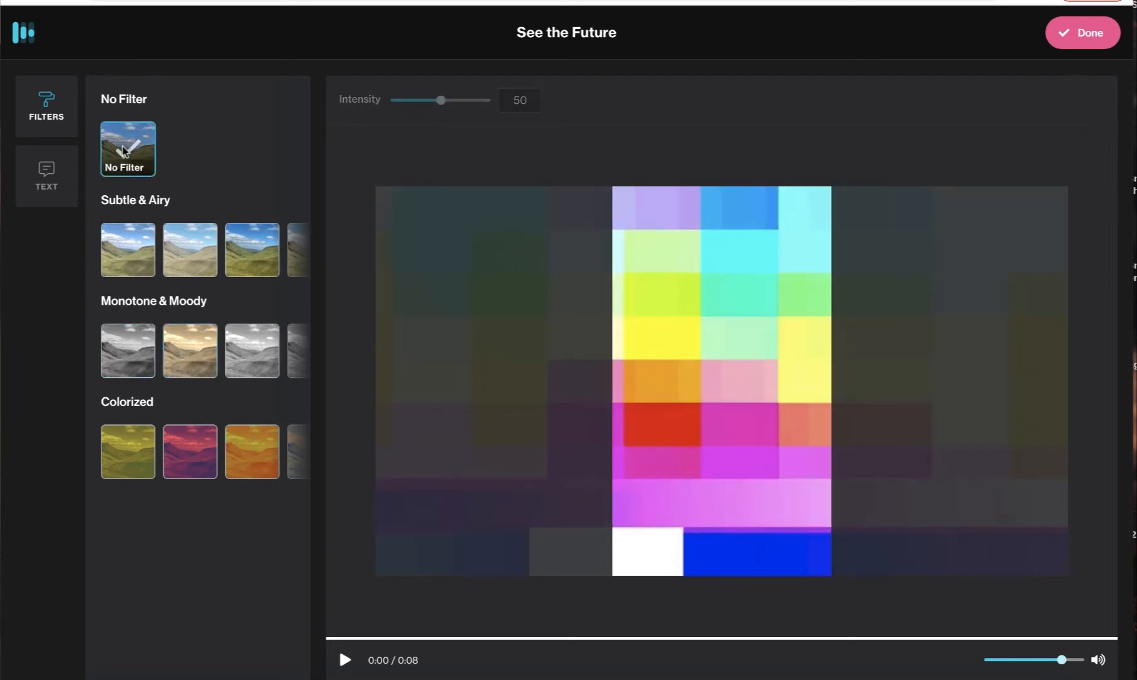
Try the Yellow, magenta-toned, Pink and Purple Colorized filters on the clip and restore No Filter
click(248, 443)
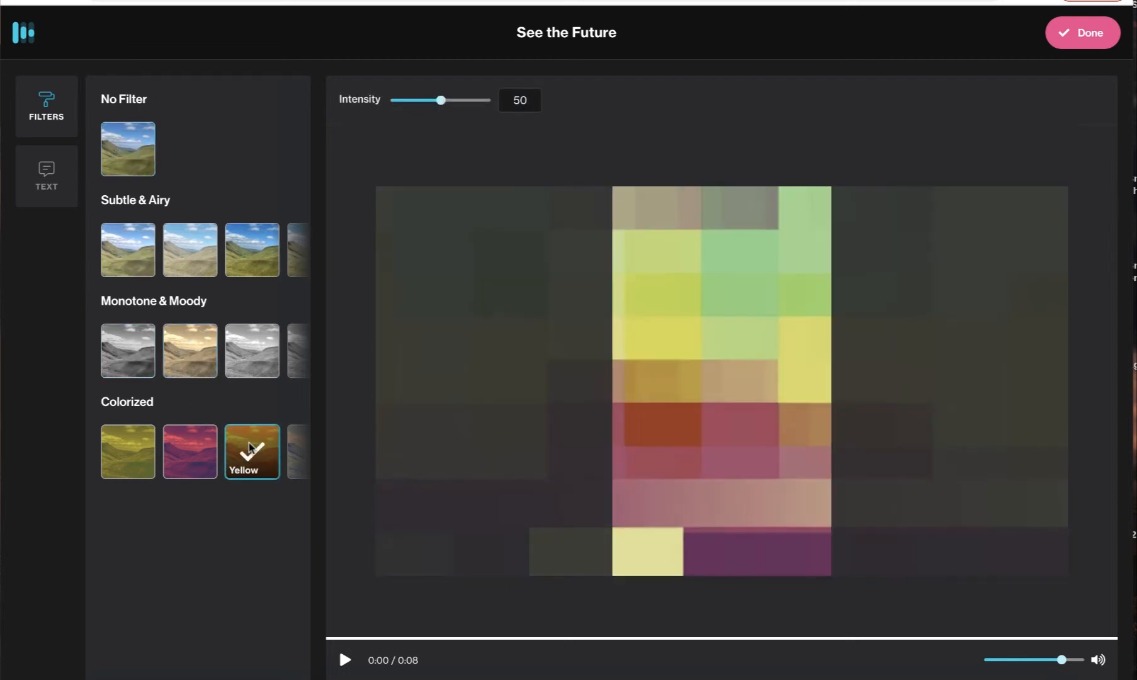
click(192, 454)
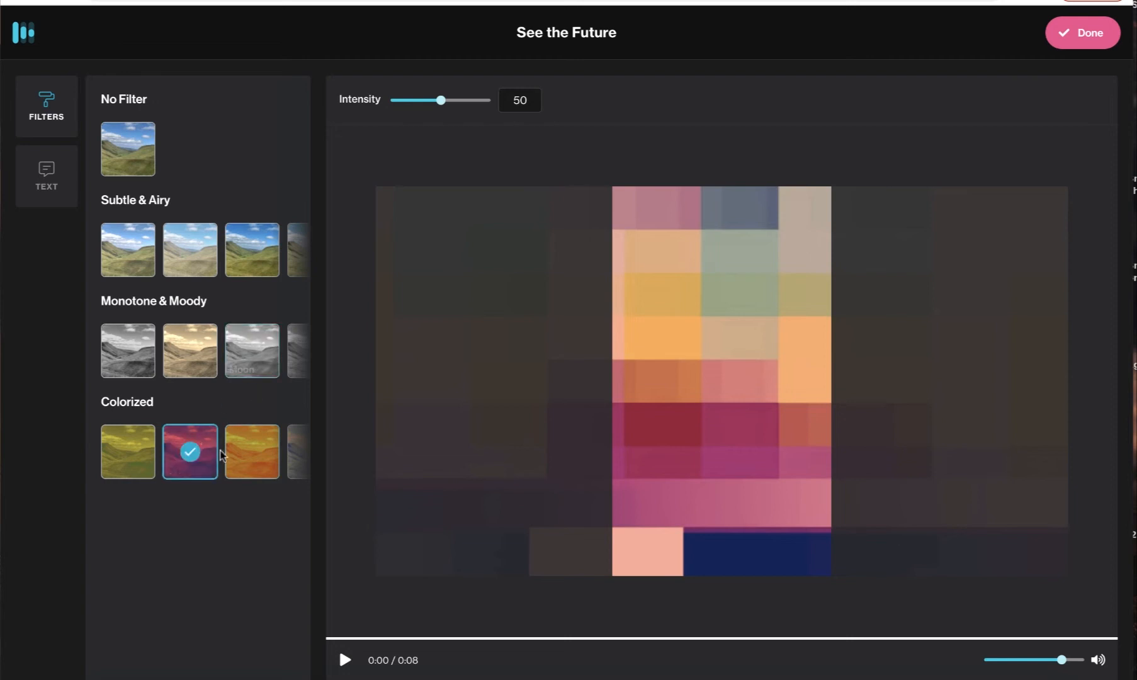
scroll(265, 447, right, 2)
click(269, 445)
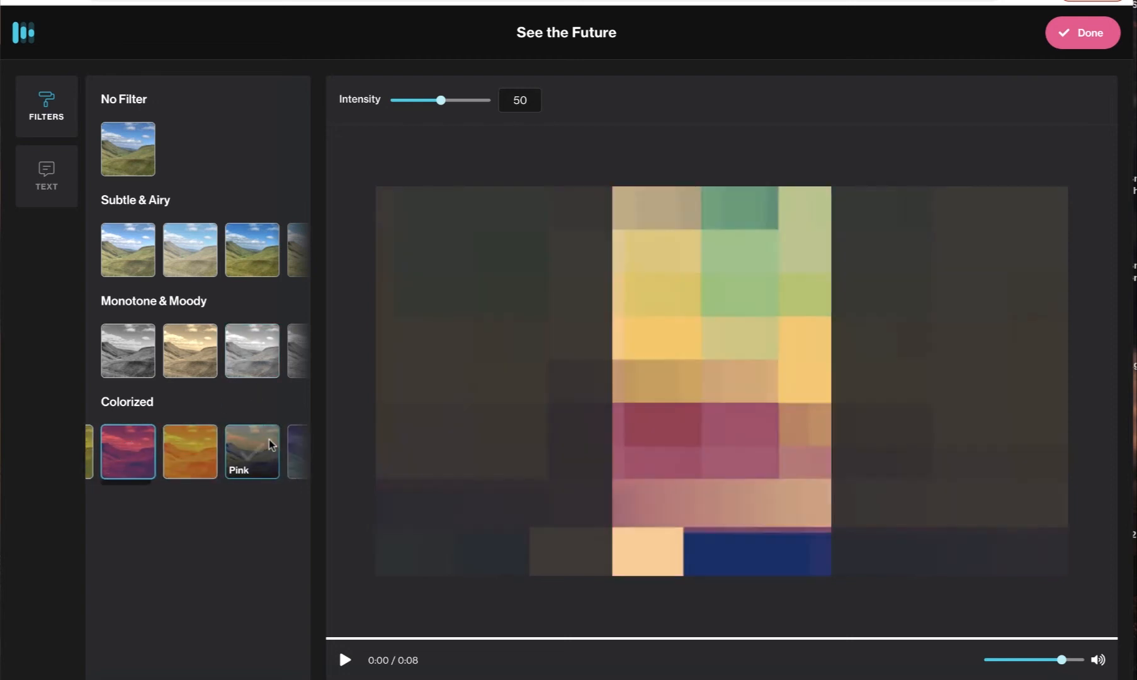
scroll(270, 444, right, 2)
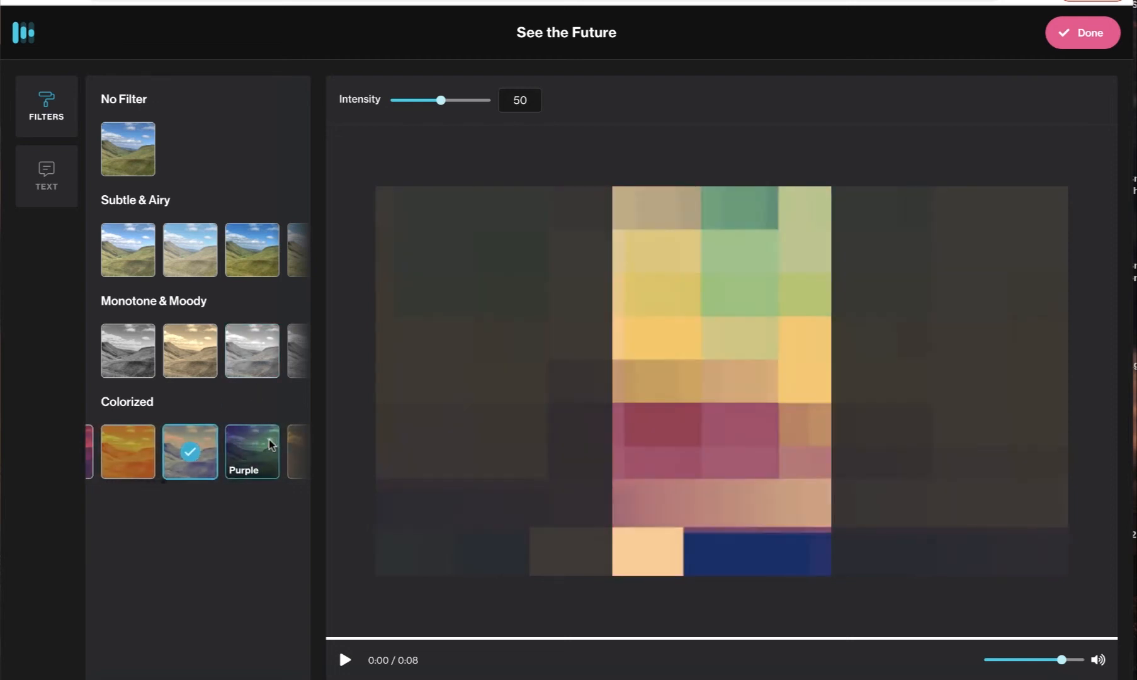
click(271, 444)
mouse_move(271, 445)
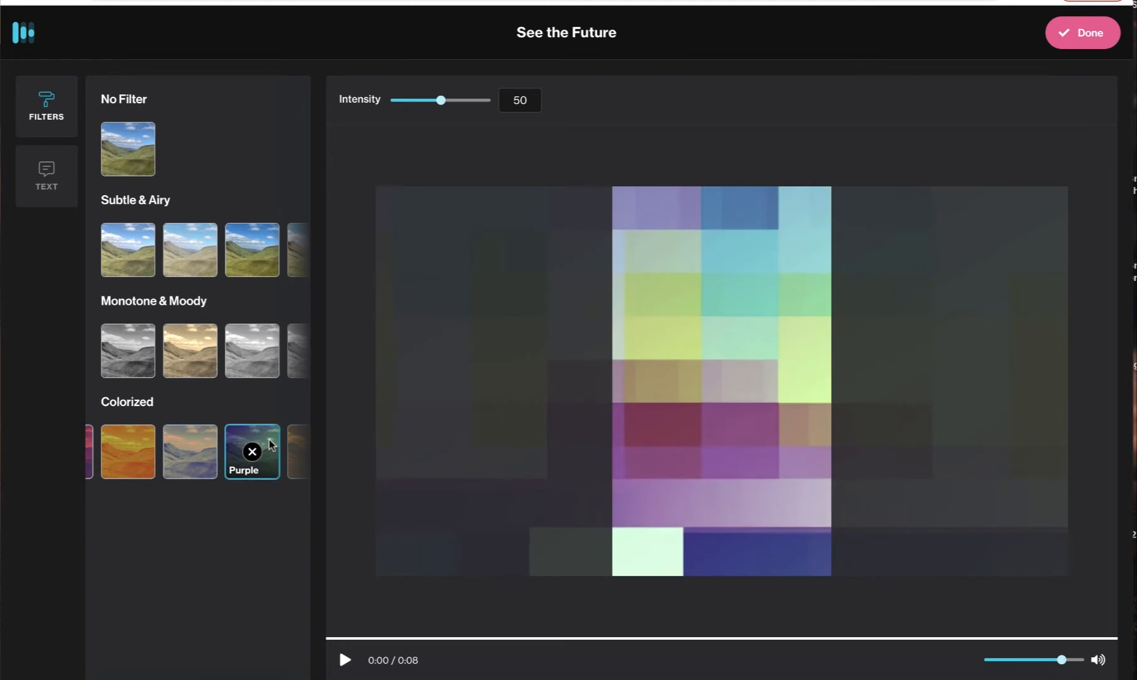
click(252, 451)
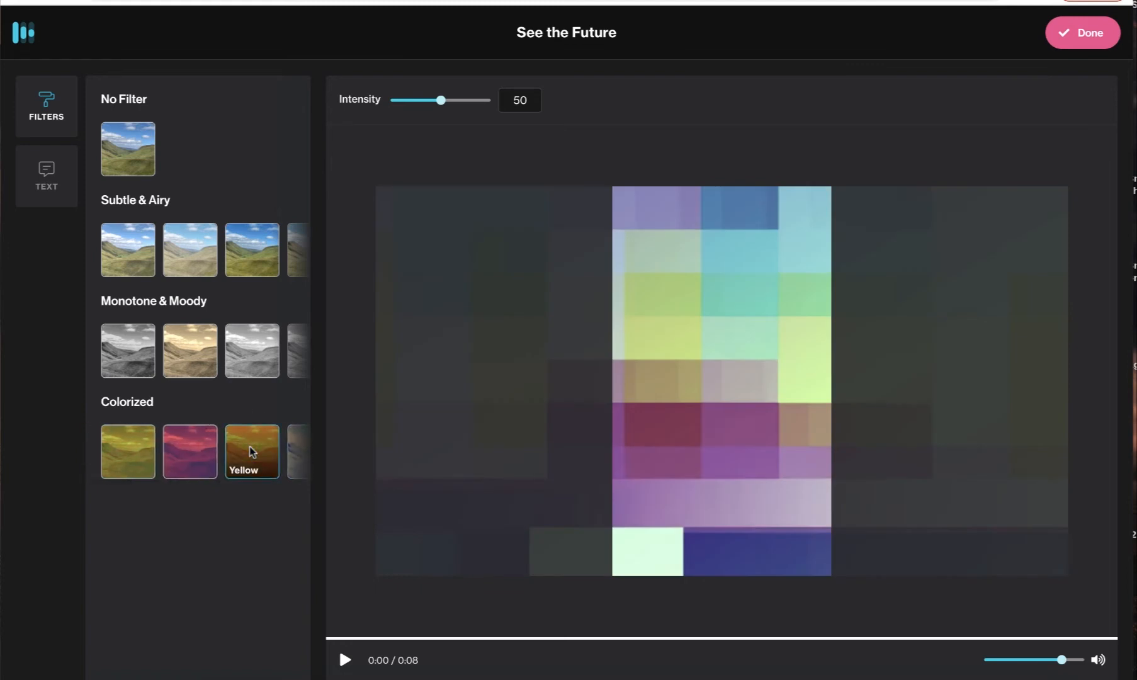
click(131, 157)
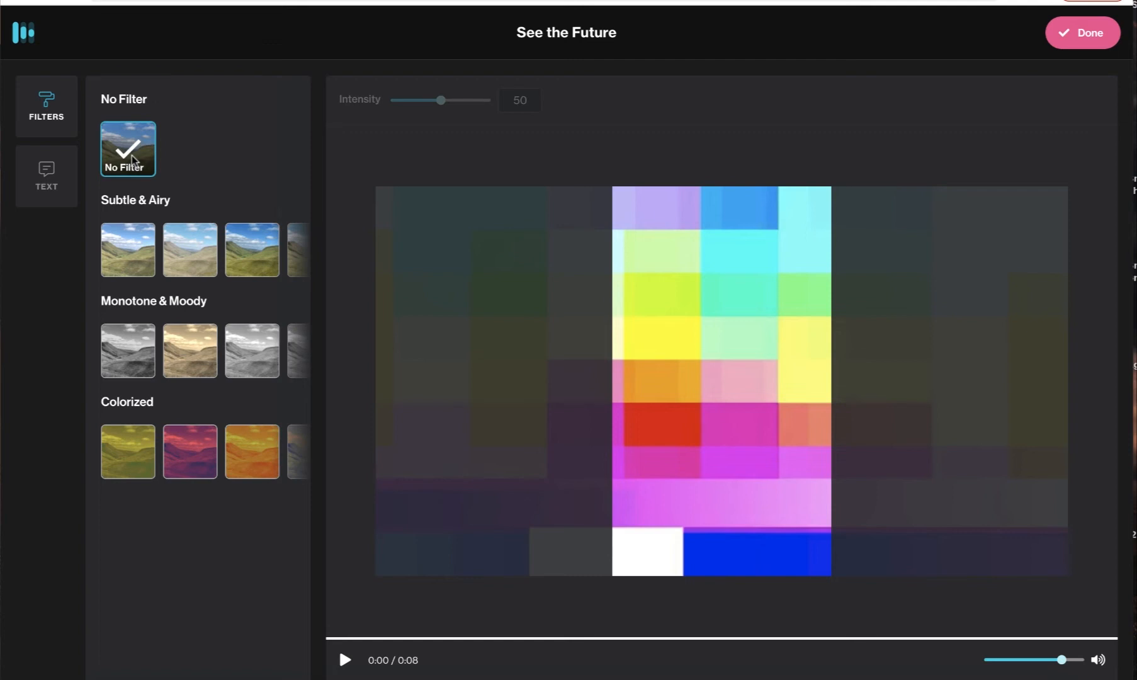
Try the Sepia filter, restore No Filter and finish editing to return to the canvas page
click(190, 336)
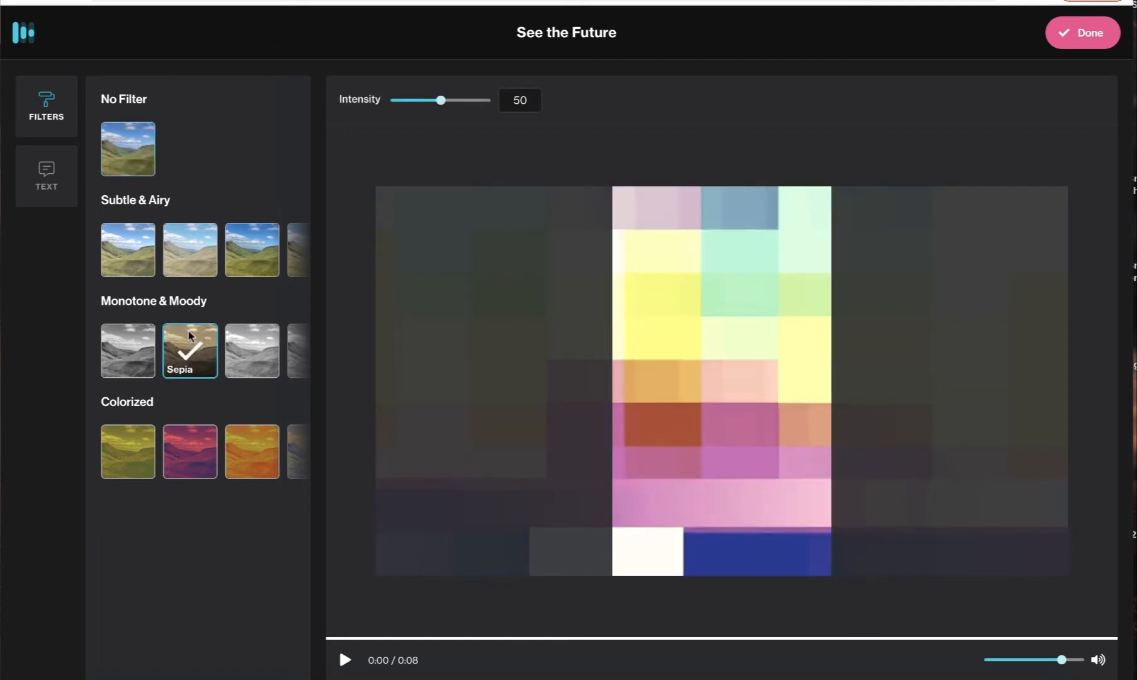
click(125, 150)
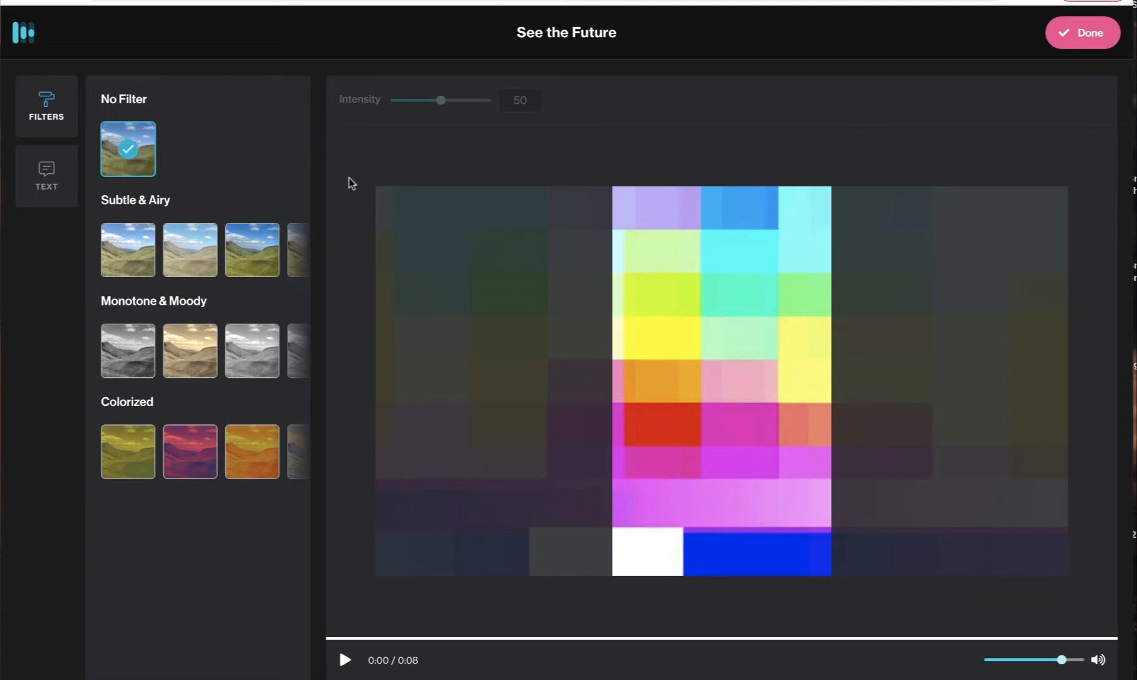
click(1064, 42)
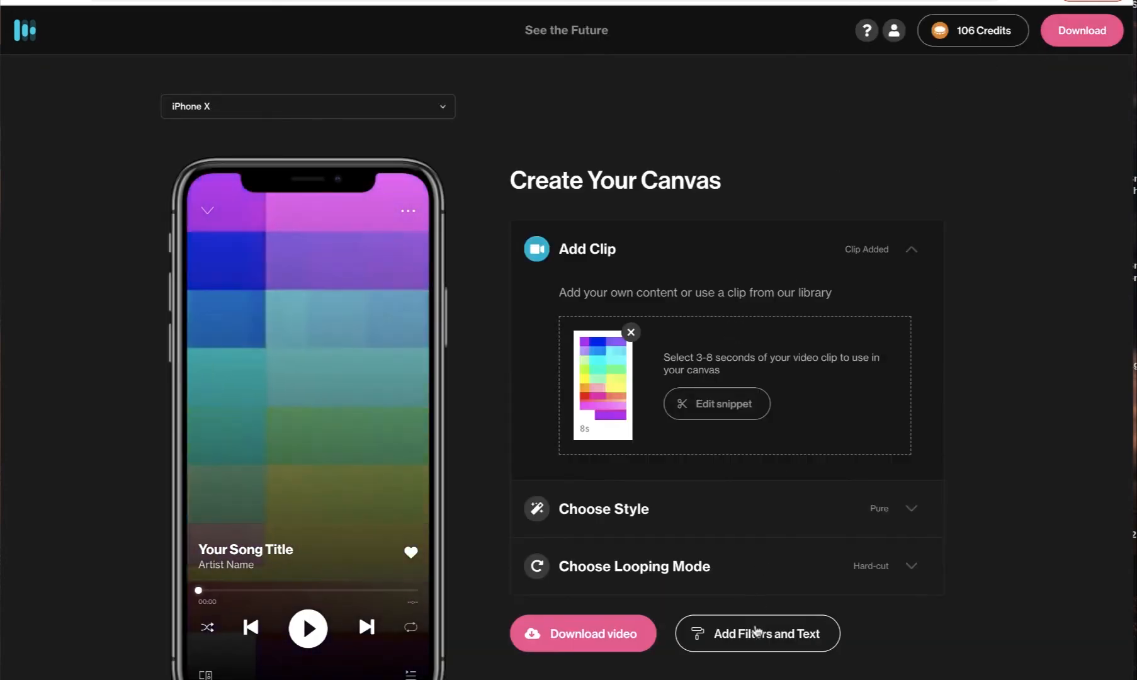
Reopen the filters and text editor and add an Intro text overlay reading "See the Future"
click(759, 631)
click(66, 200)
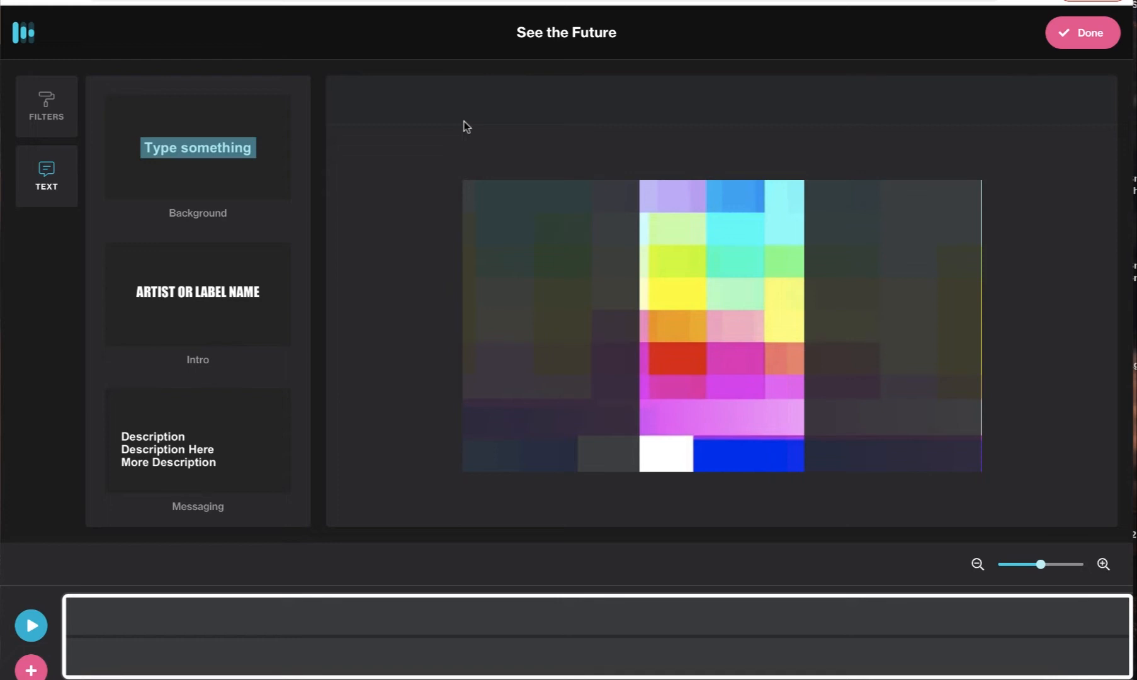
click(226, 296)
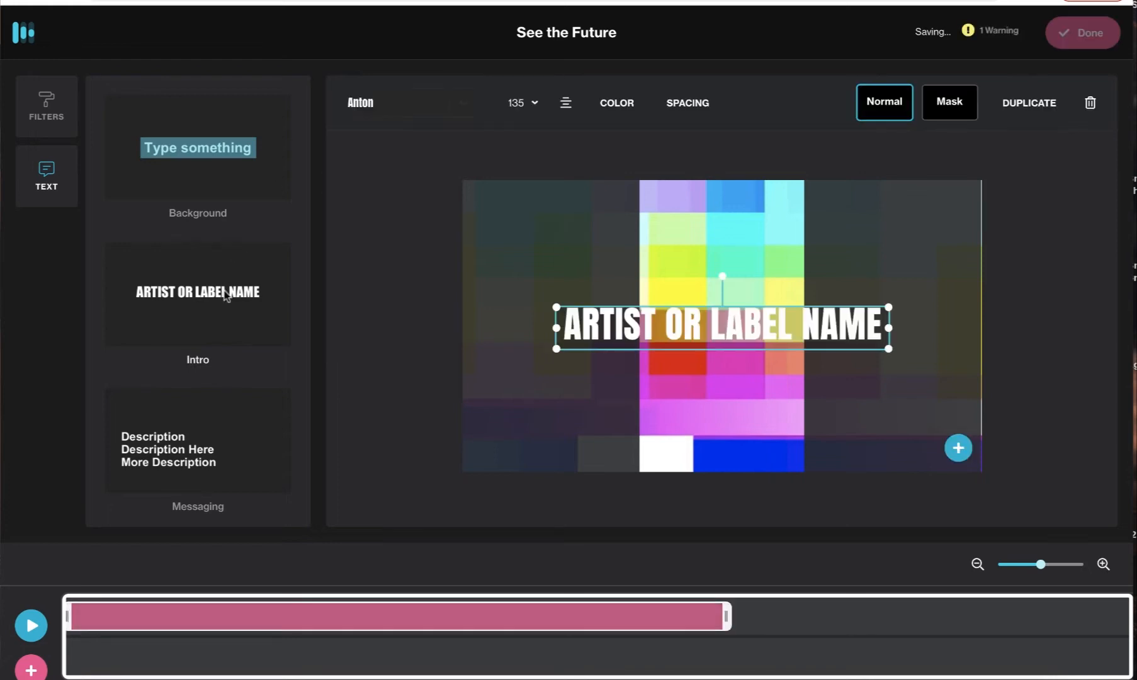
triple_click(634, 325)
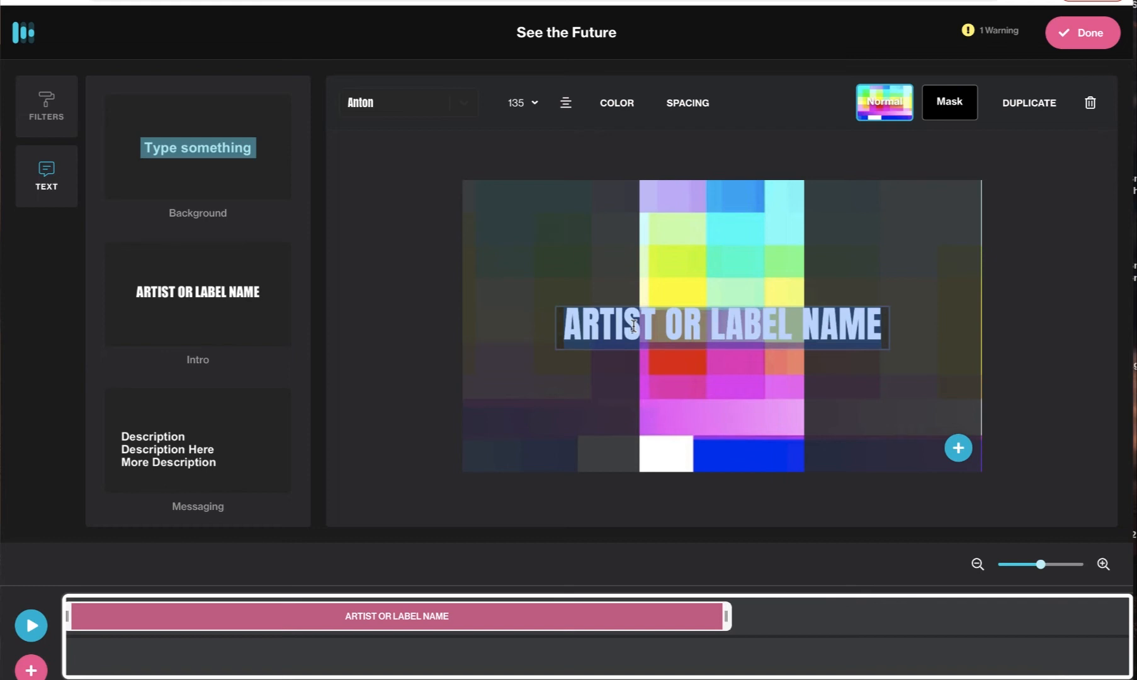
text(See the )
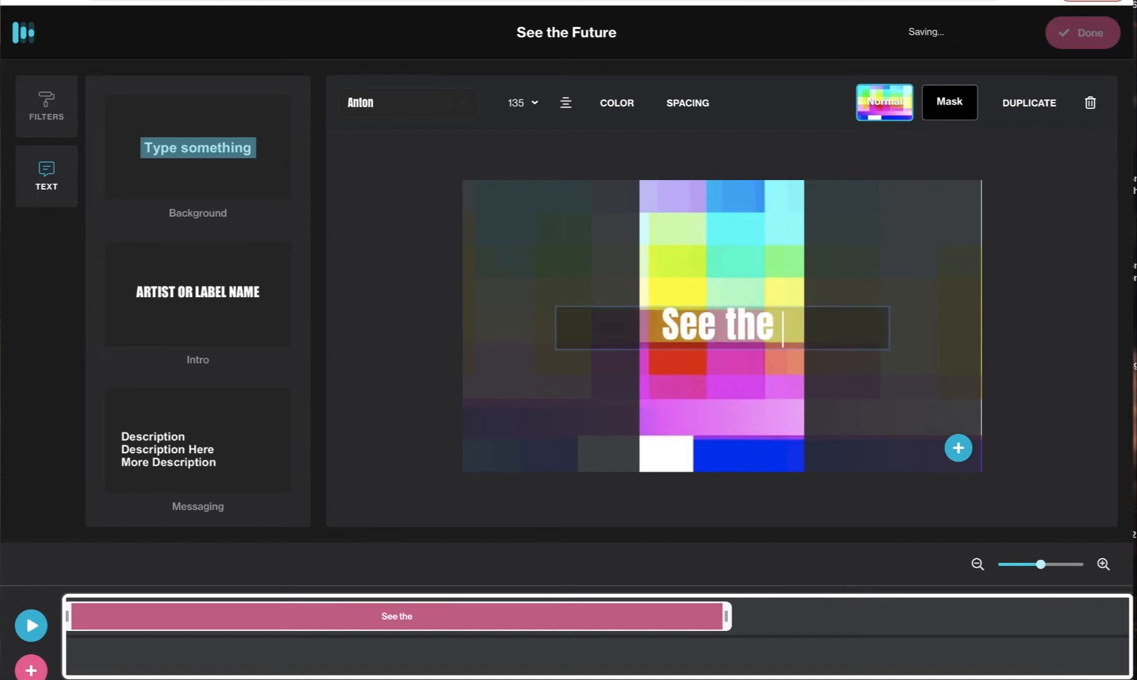
text(Future)
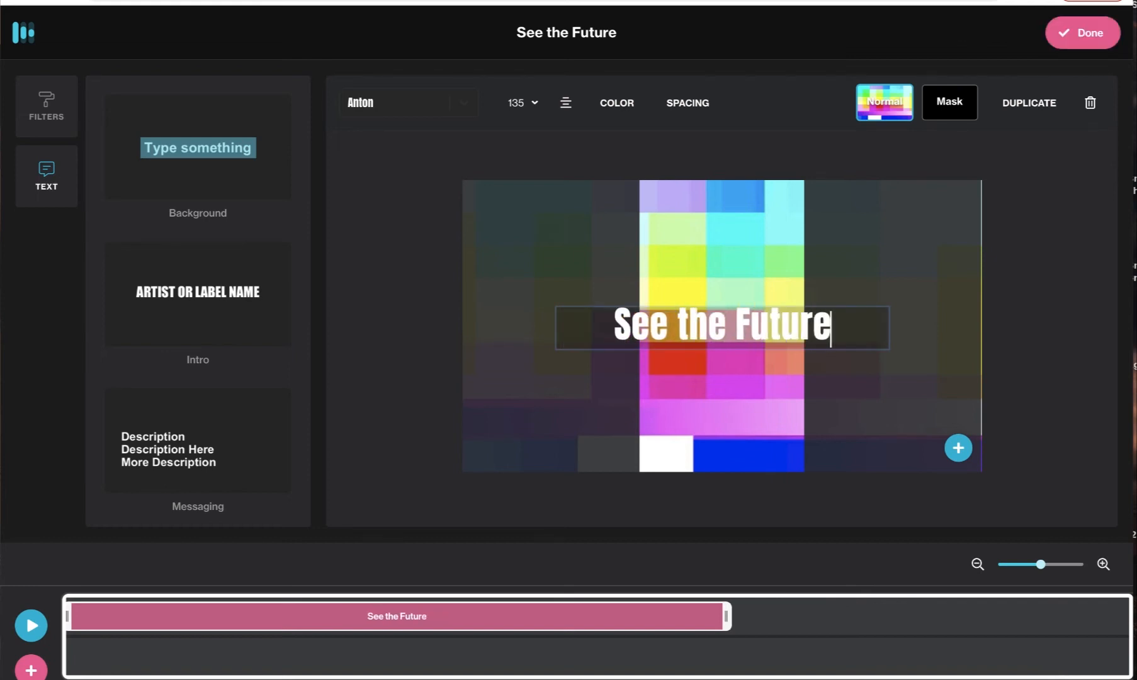
scroll(190, 307, down, 9)
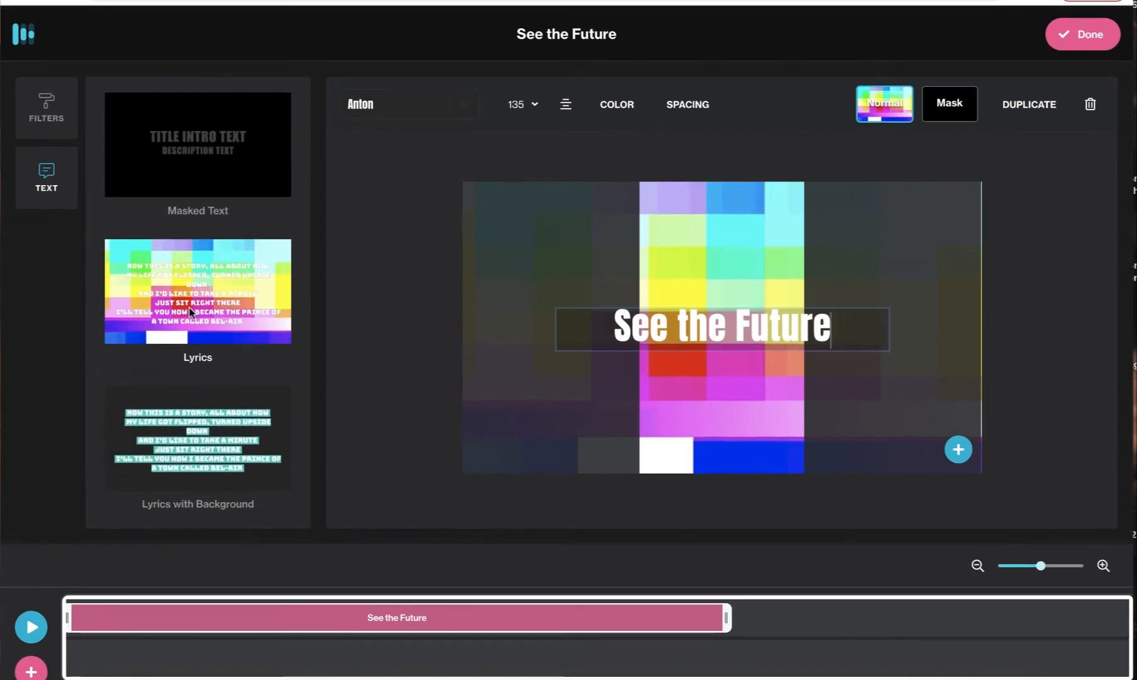
scroll(204, 176, up, 9)
mouse_move(228, 305)
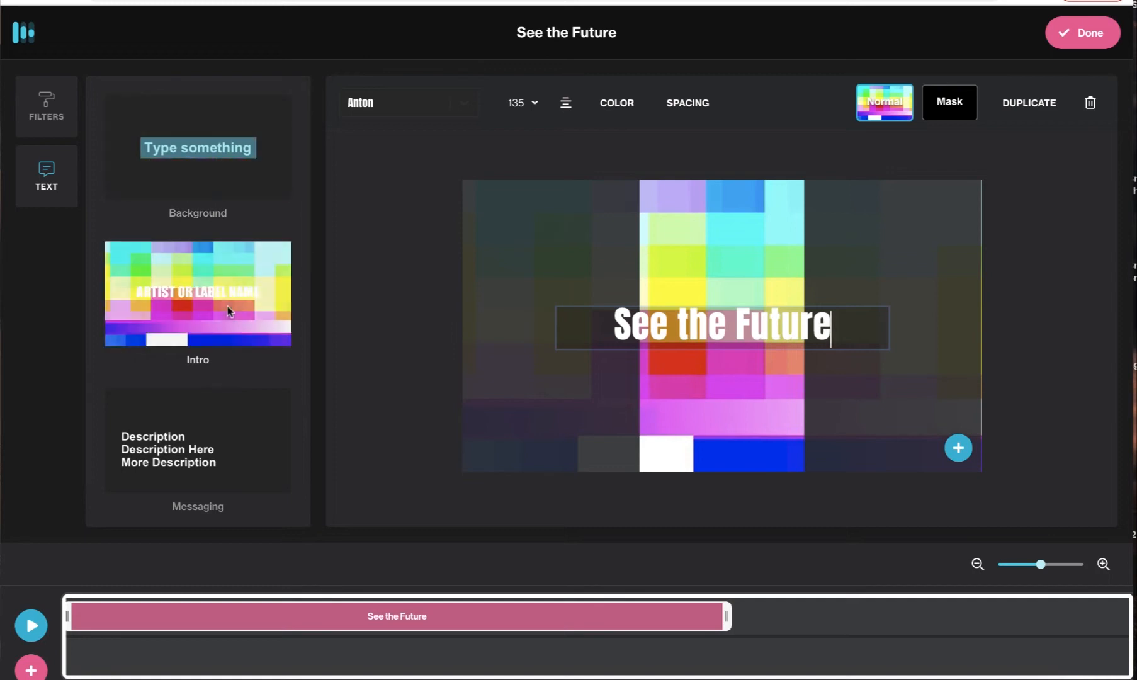
mouse_move(236, 137)
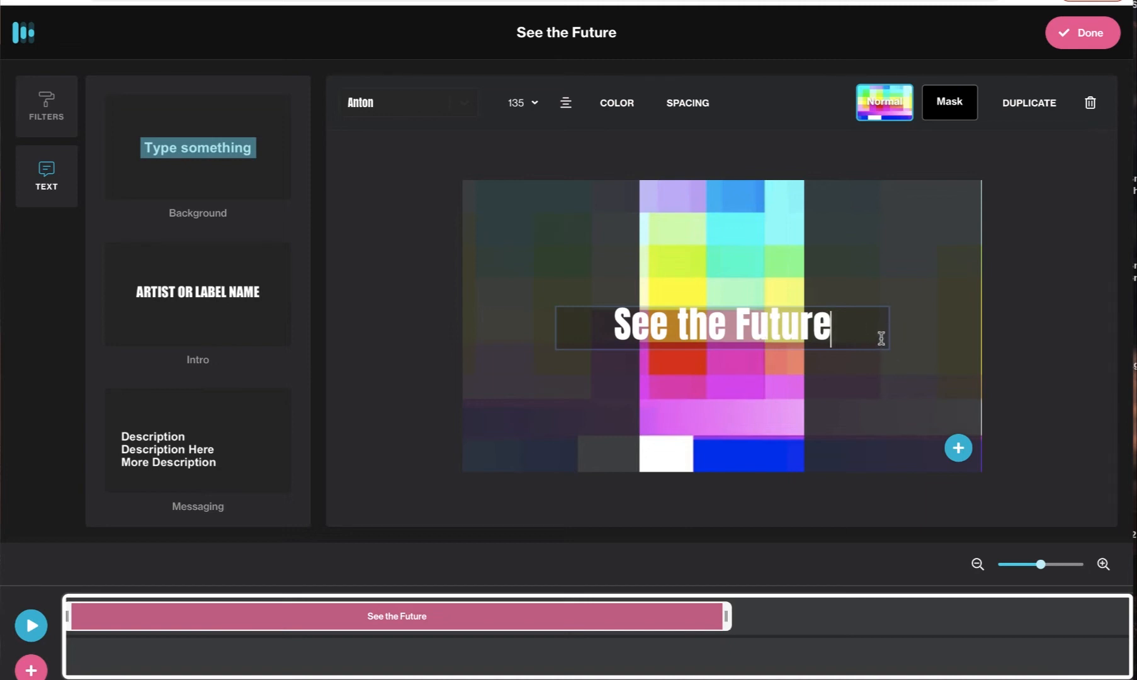
Set the title's text size to 72, then try the Mask mode and switch back to Normal
click(534, 104)
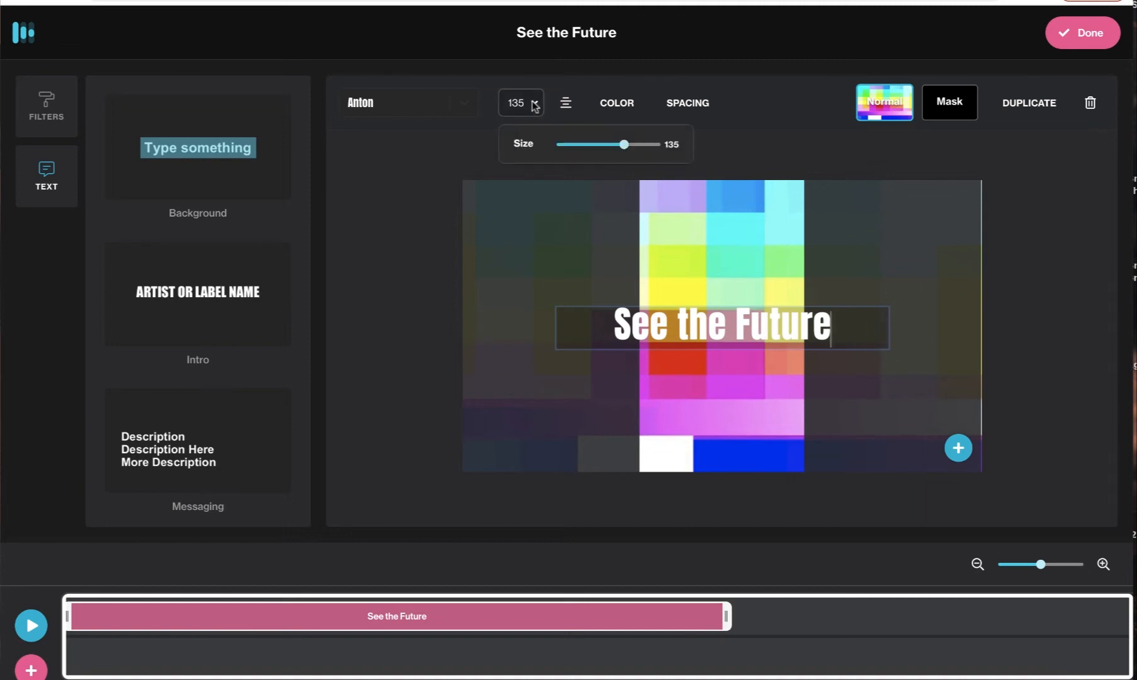
drag(626, 149, 594, 148)
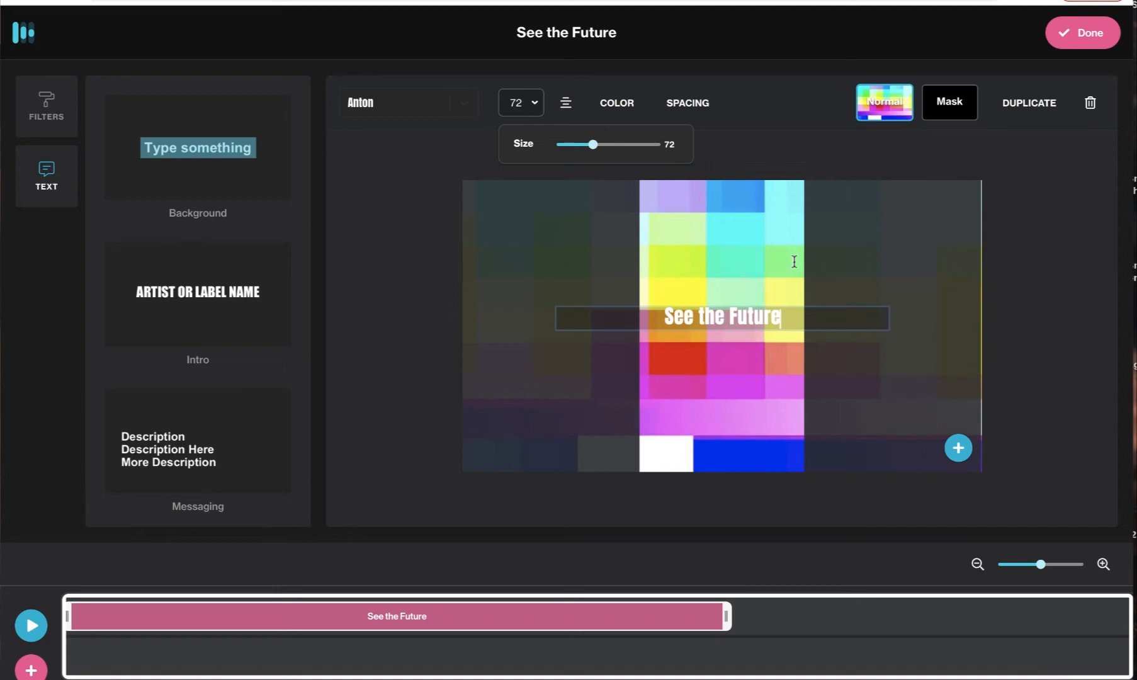
click(951, 99)
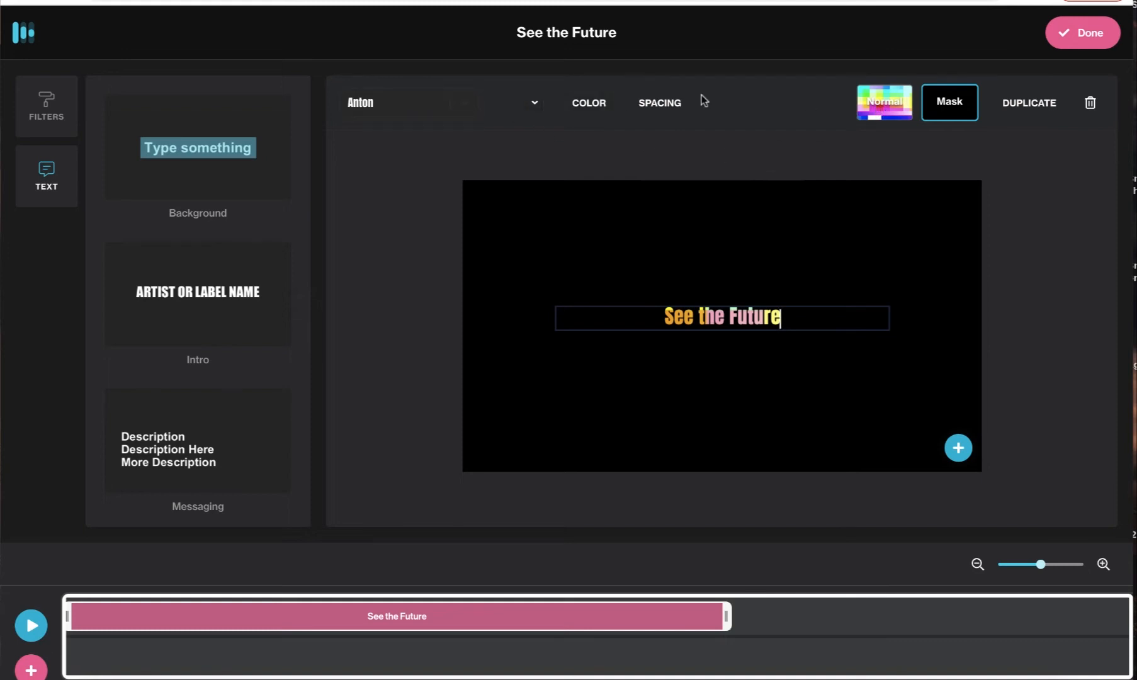
click(860, 104)
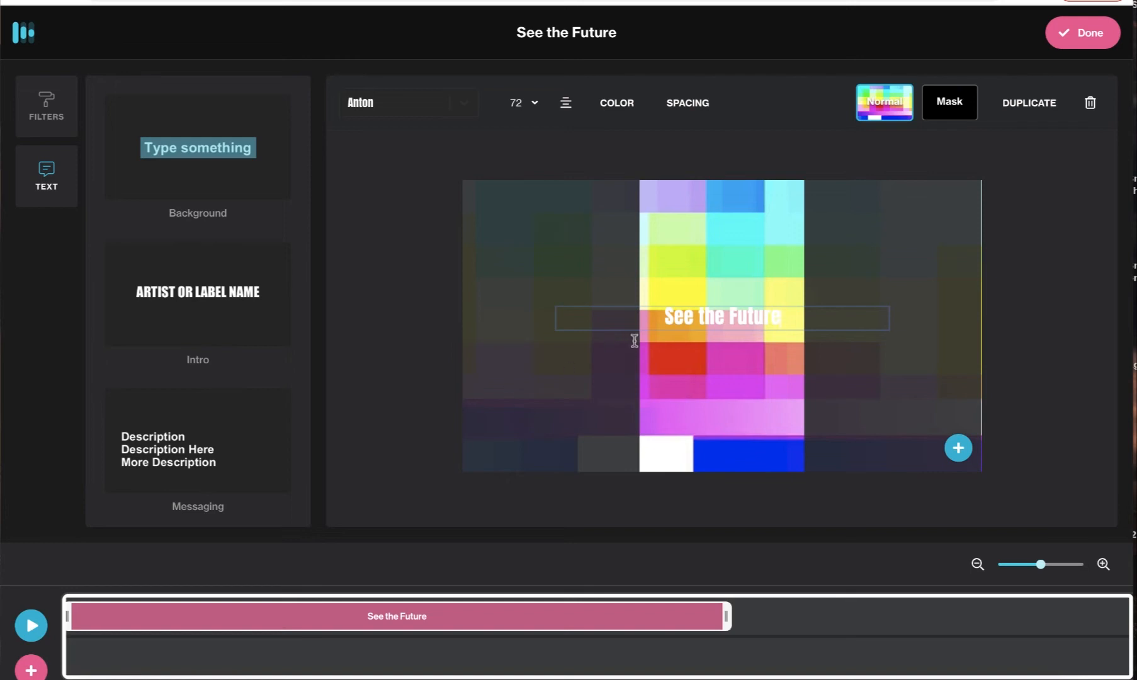
Extend the title to nearly the full timeline and fit its narrowed text box inside the visible vertical area of the video
mouse_move(714, 602)
drag(725, 612, 1099, 616)
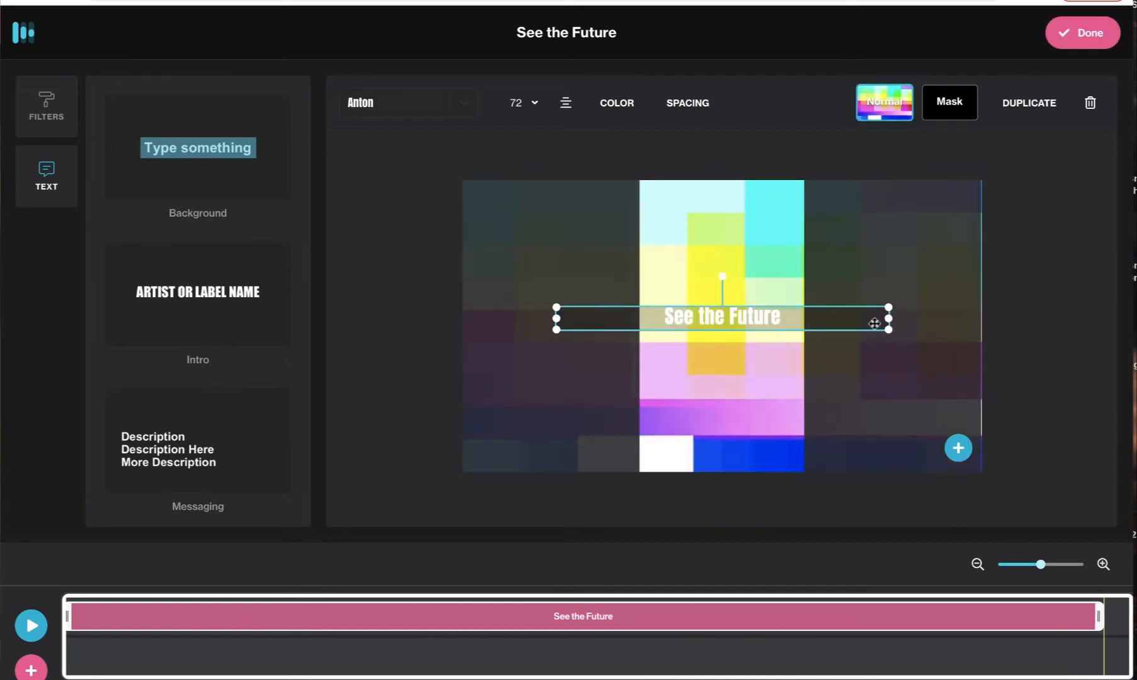
drag(889, 320, 792, 318)
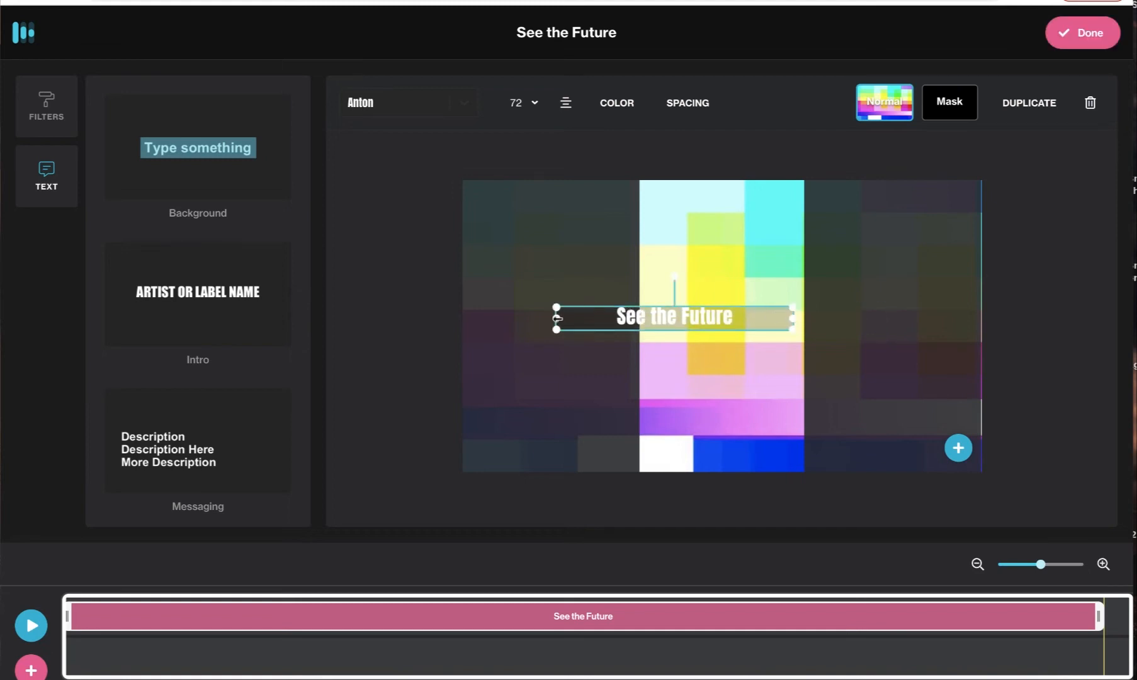
drag(557, 318, 666, 319)
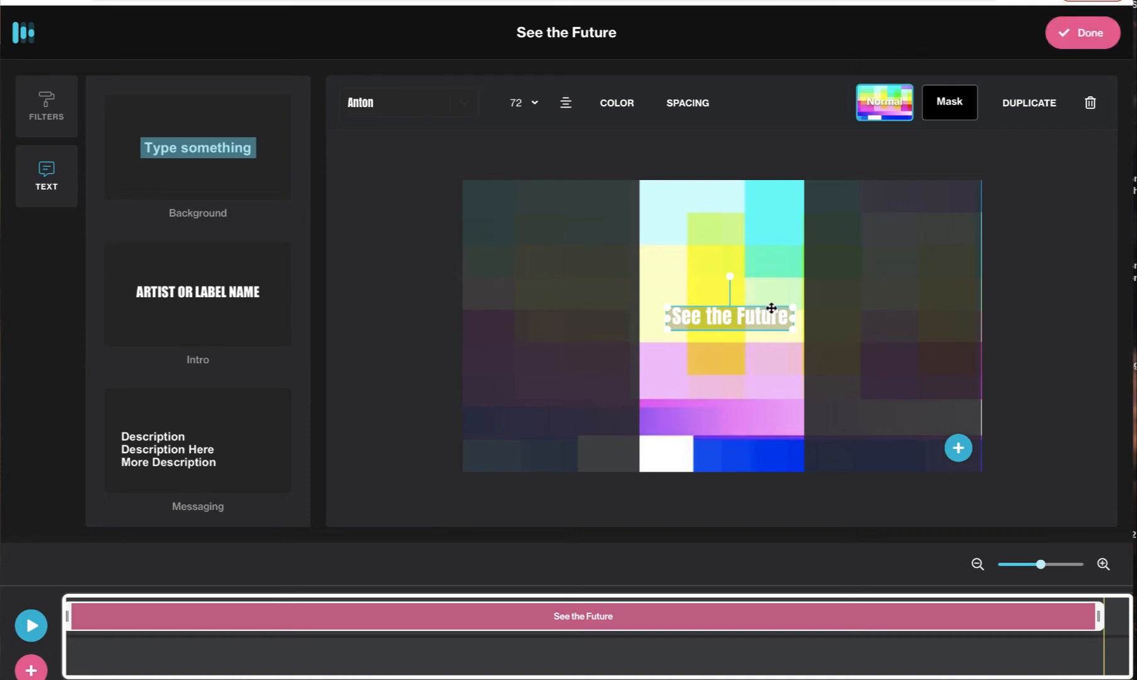
drag(771, 308, 778, 294)
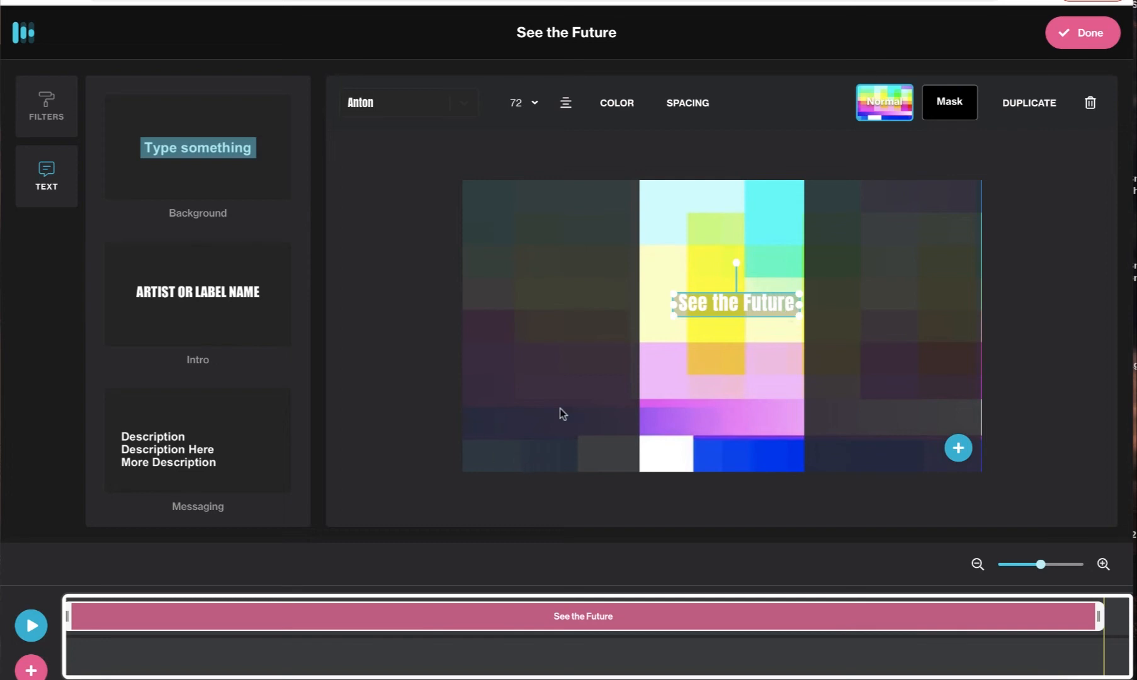
Play the clip with its title, finish the text edits and check the title's fit in the iPhone X preview
click(30, 625)
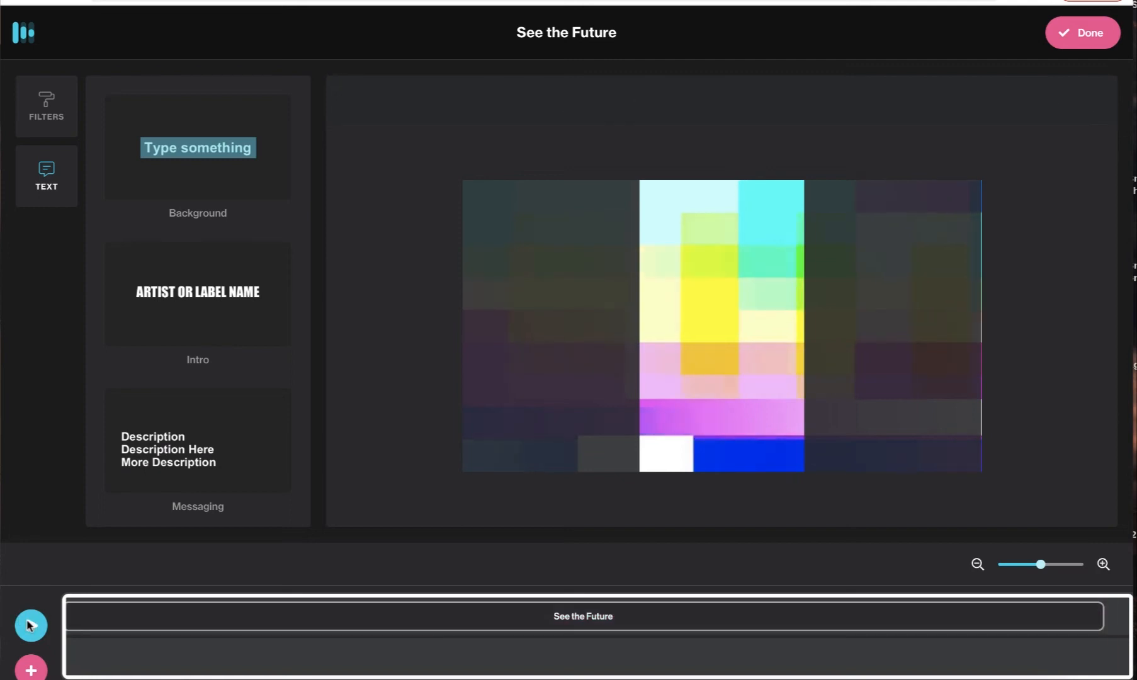
click(31, 625)
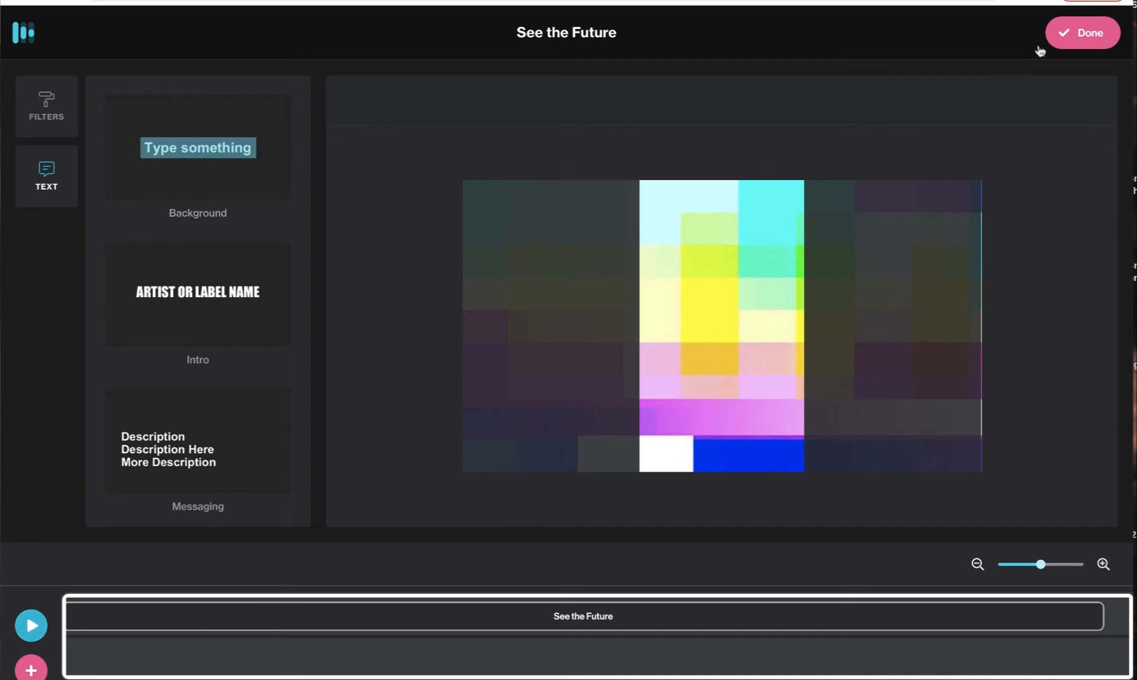
click(1068, 39)
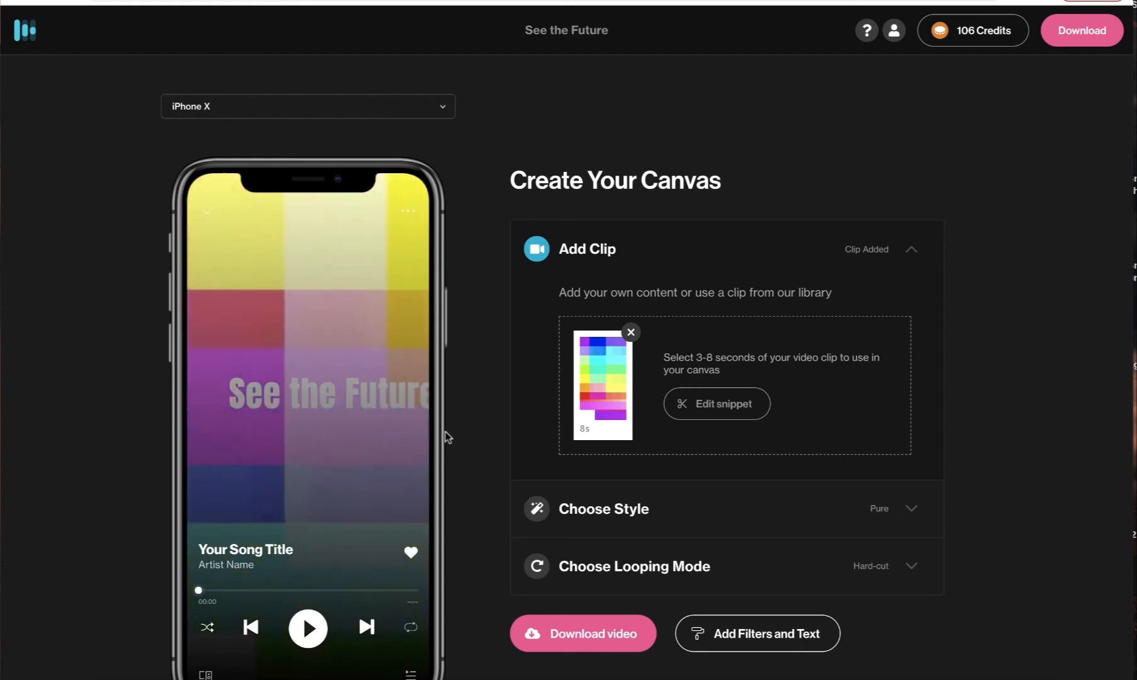
scroll(655, 567, down, 1)
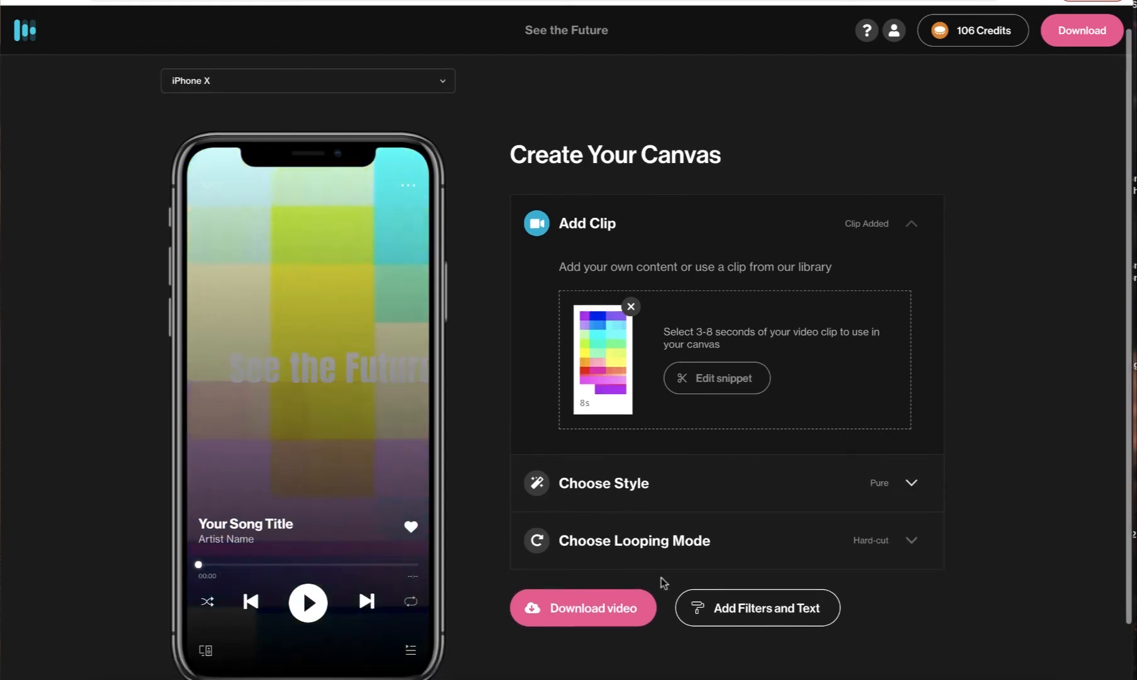
Reopen the See the Future title in the text editor and narrow its text box slightly within the vertical canvas area
click(699, 608)
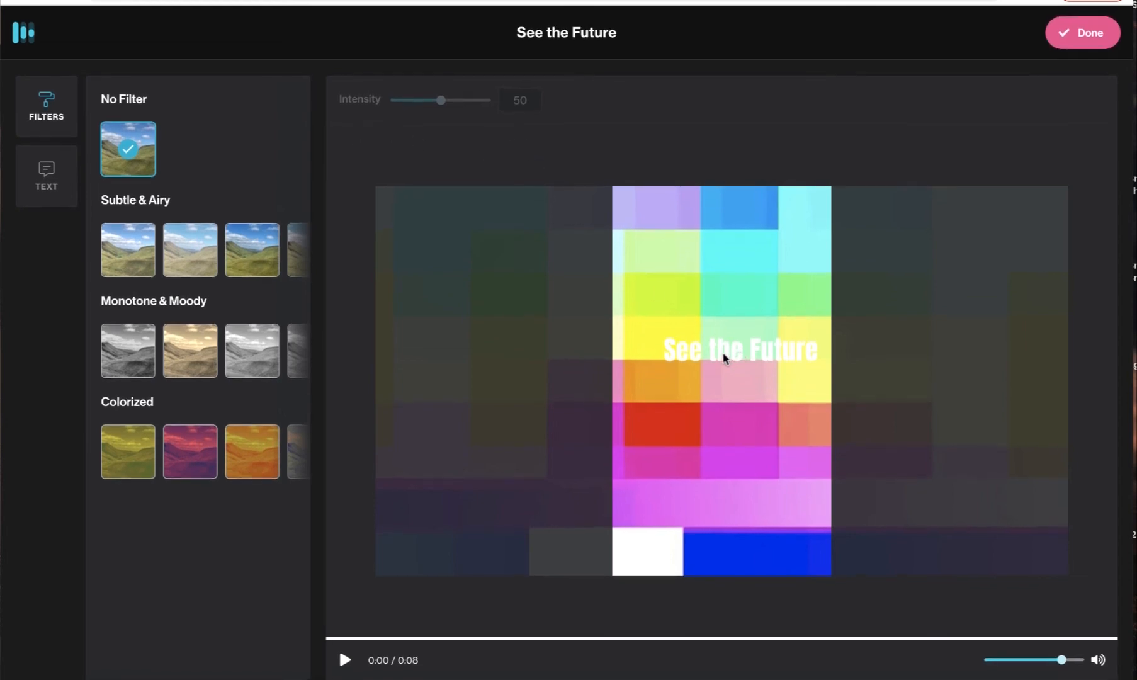
click(38, 182)
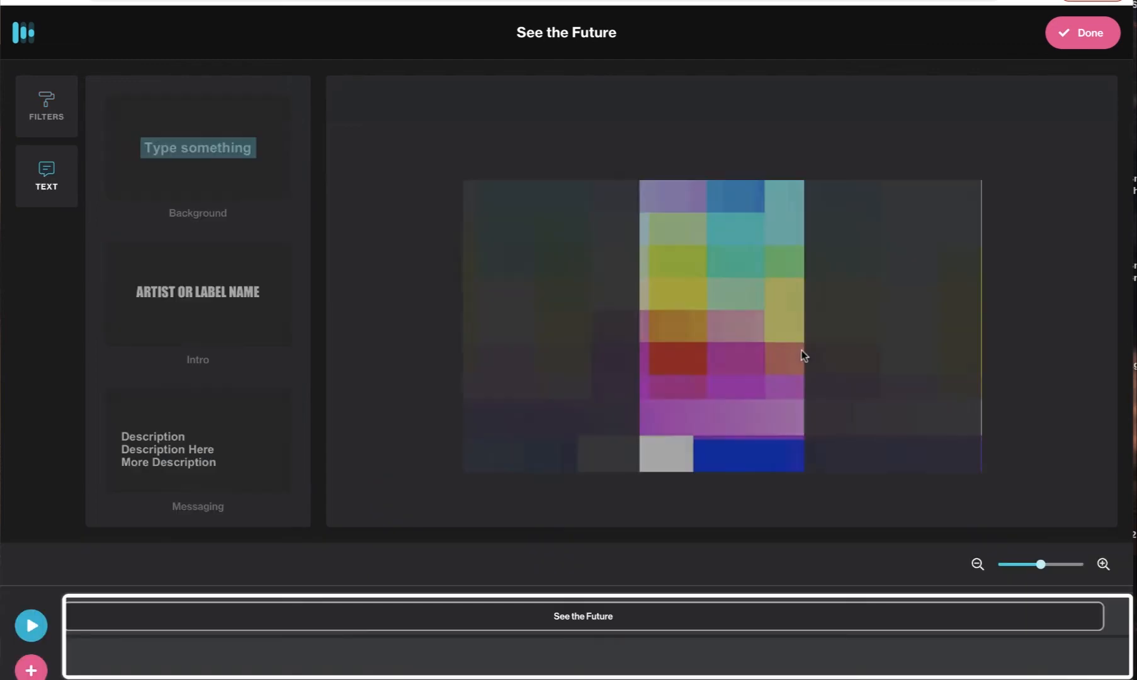
click(724, 614)
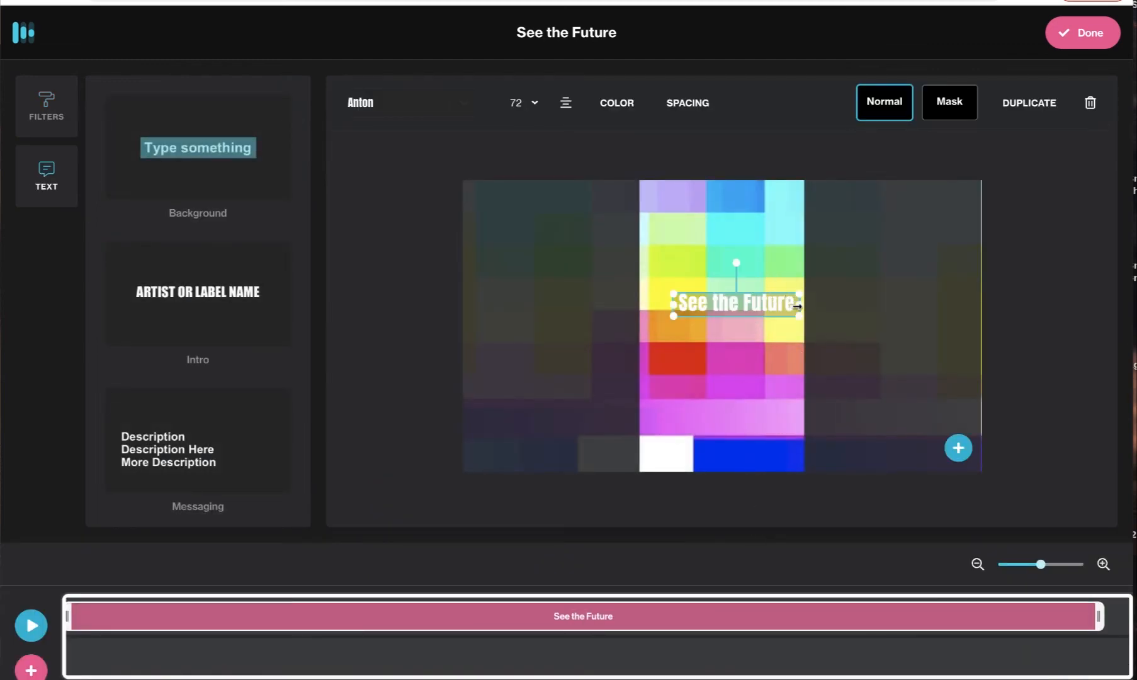
drag(796, 307, 789, 306)
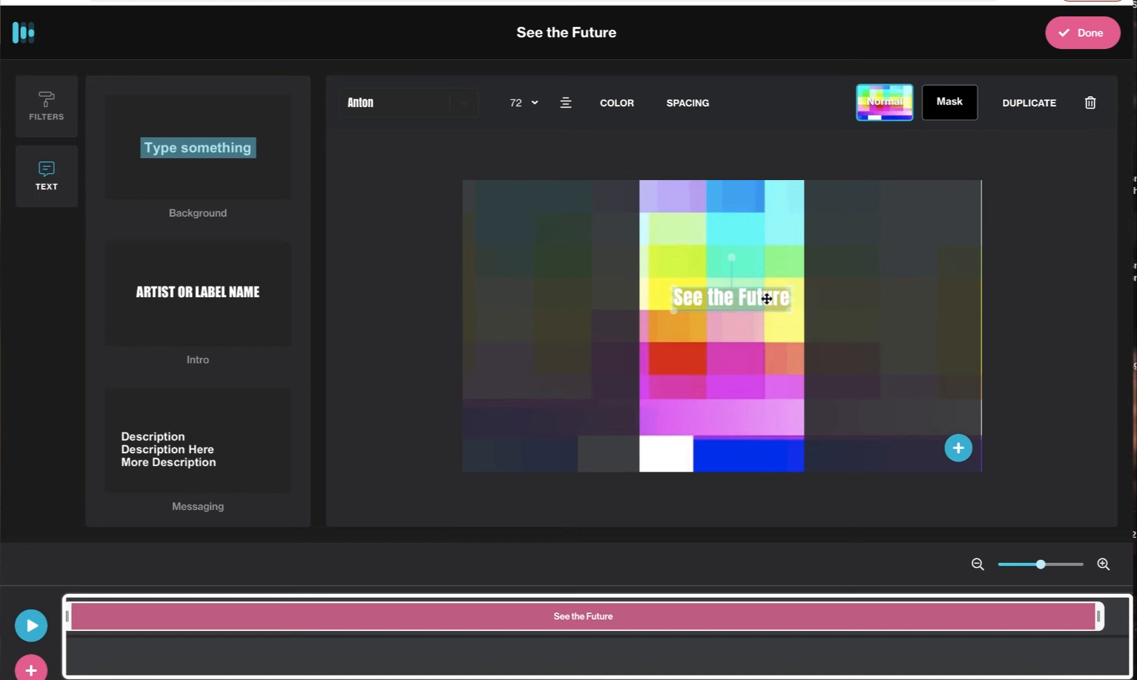
Set the title's text size to 68 so it fits on one line
click(535, 104)
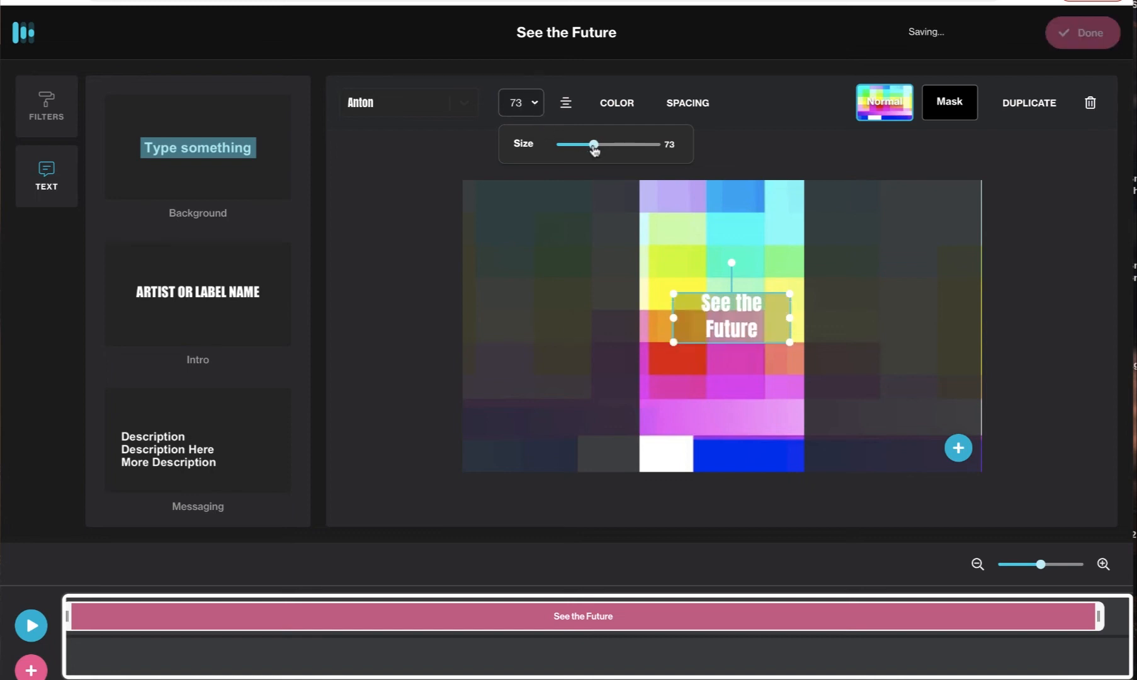
drag(593, 148, 592, 148)
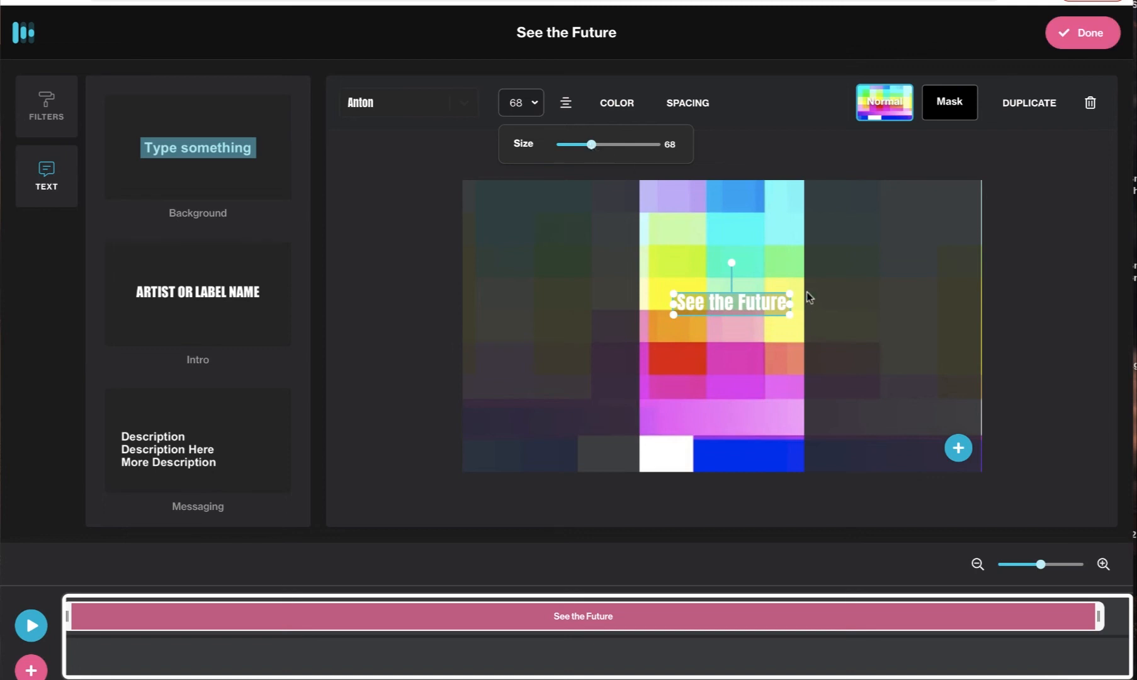
click(758, 306)
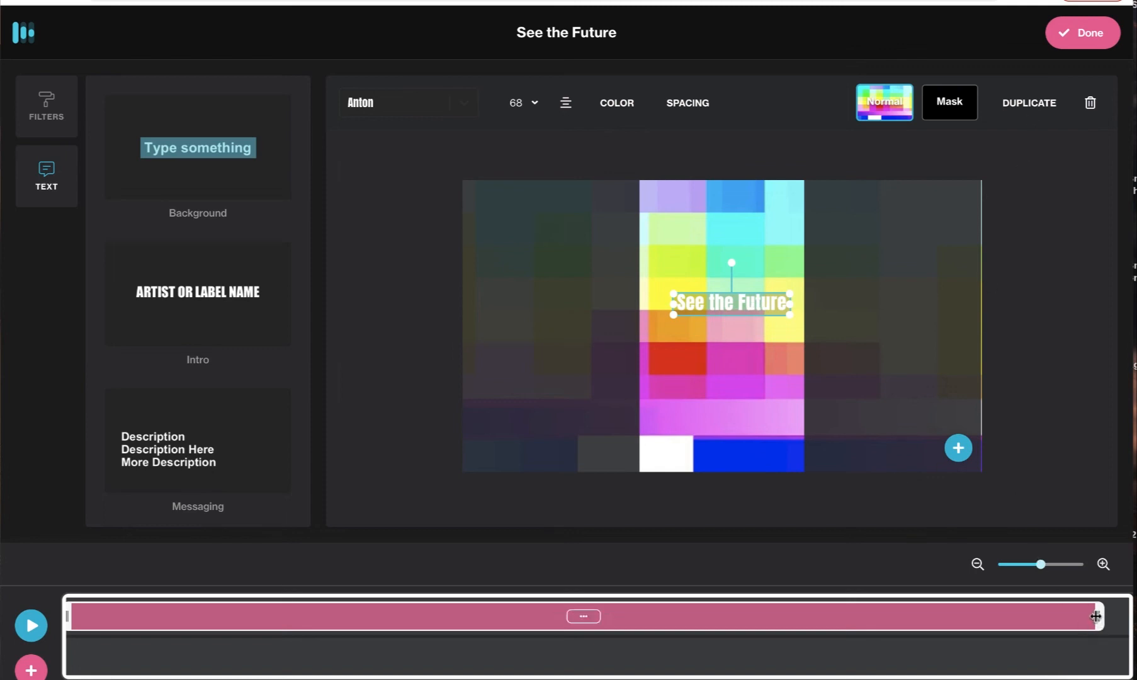
Extend the title to the end of the timeline, finish the text edits and check the result in the phone preview
drag(1096, 615, 1125, 616)
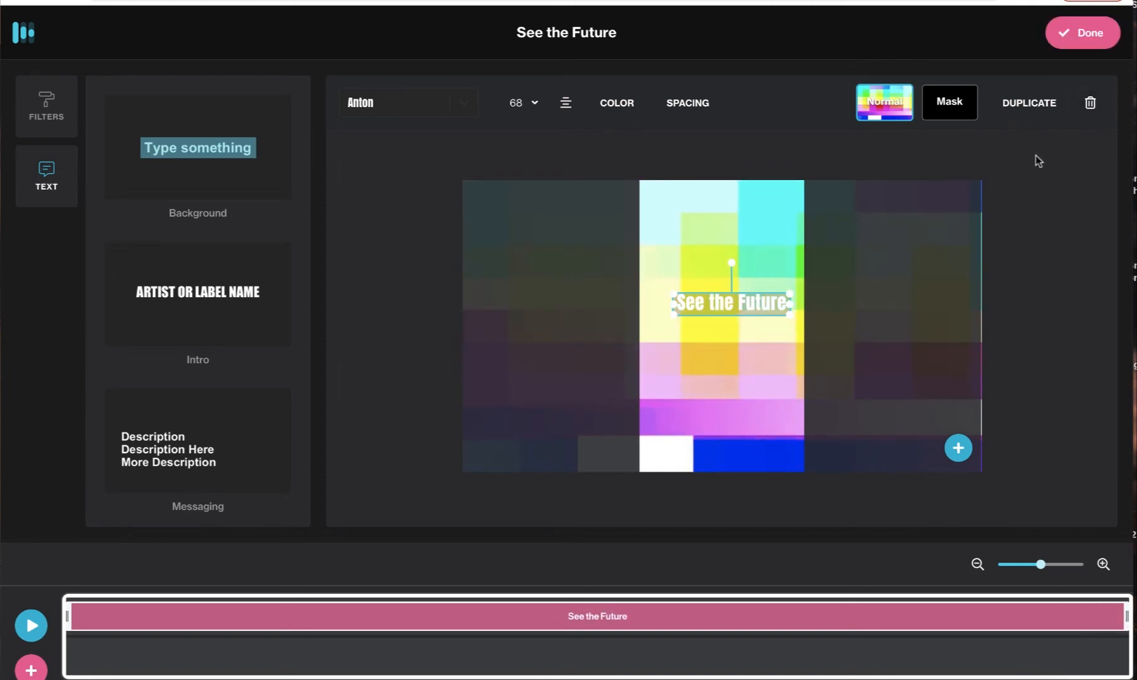
click(1061, 44)
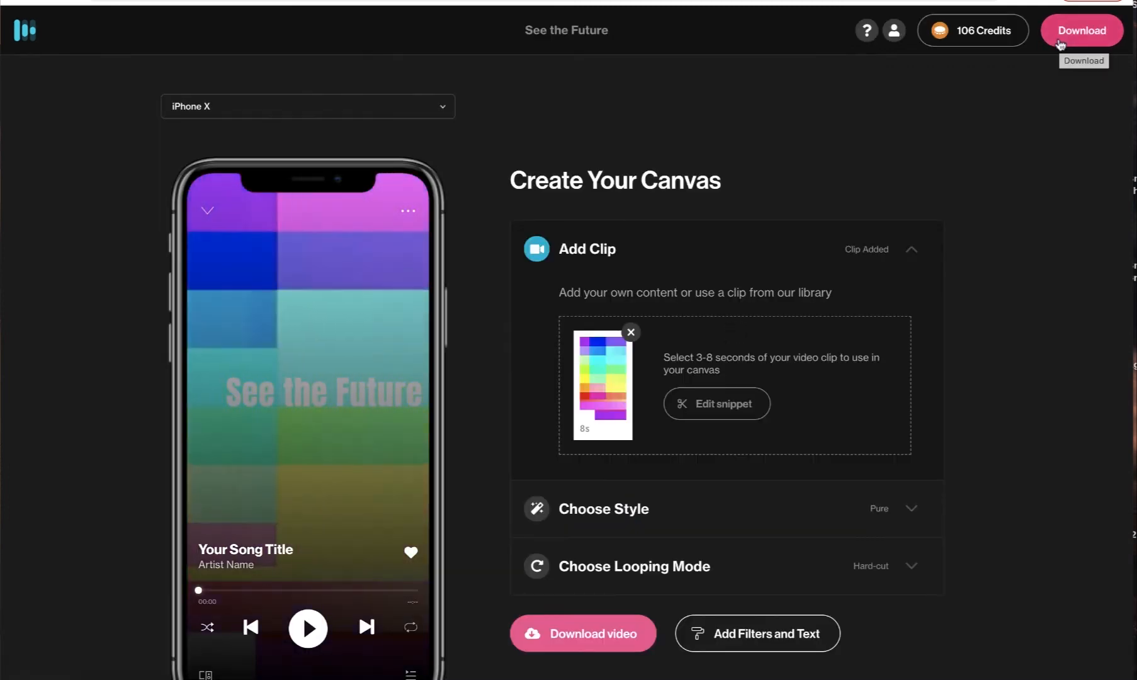
scroll(1063, 241, down, 1)
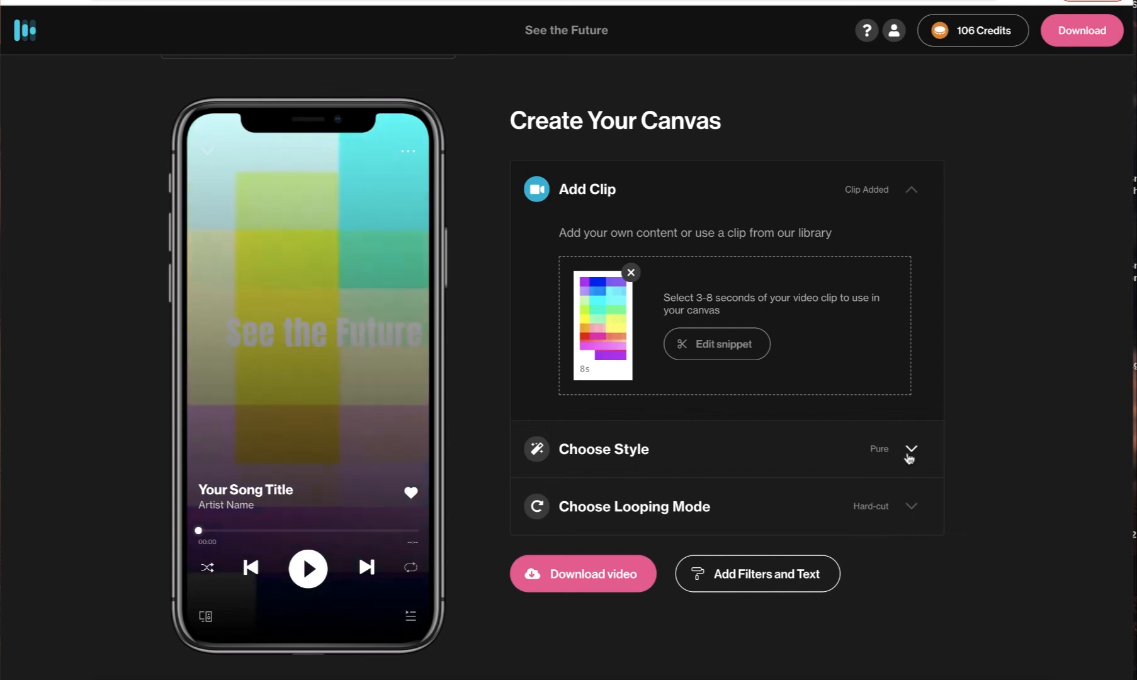
scroll(909, 458, down, 1)
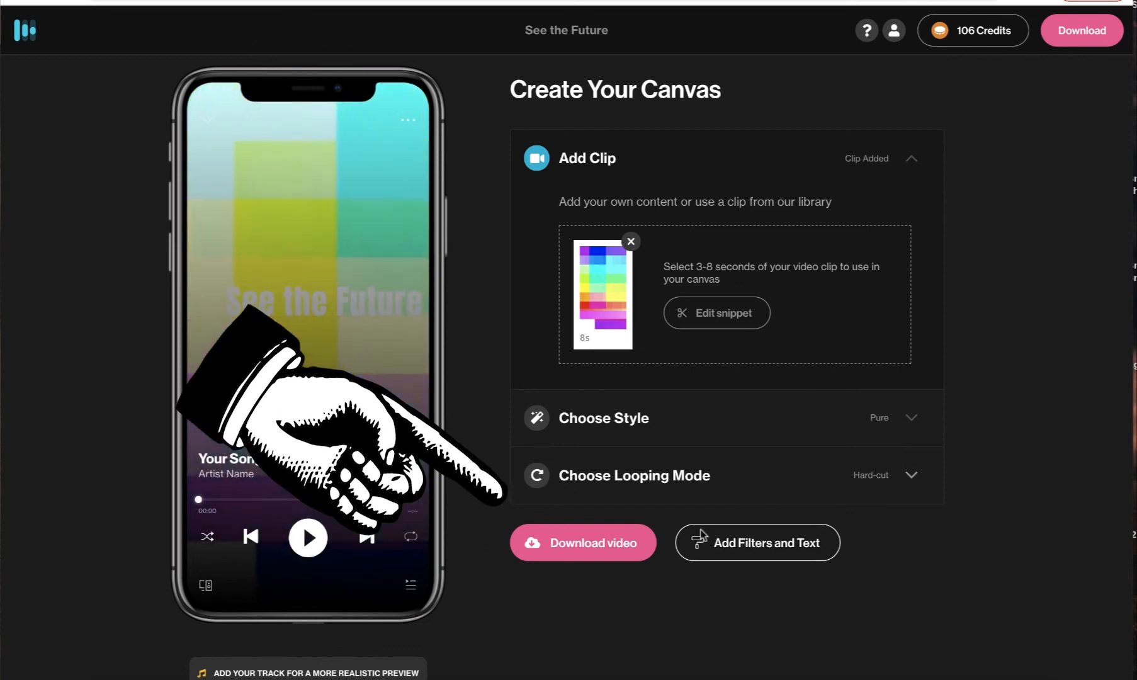
Confirm the HD download of the Canvas video with 1 credit and save the finished 1080p video
click(625, 539)
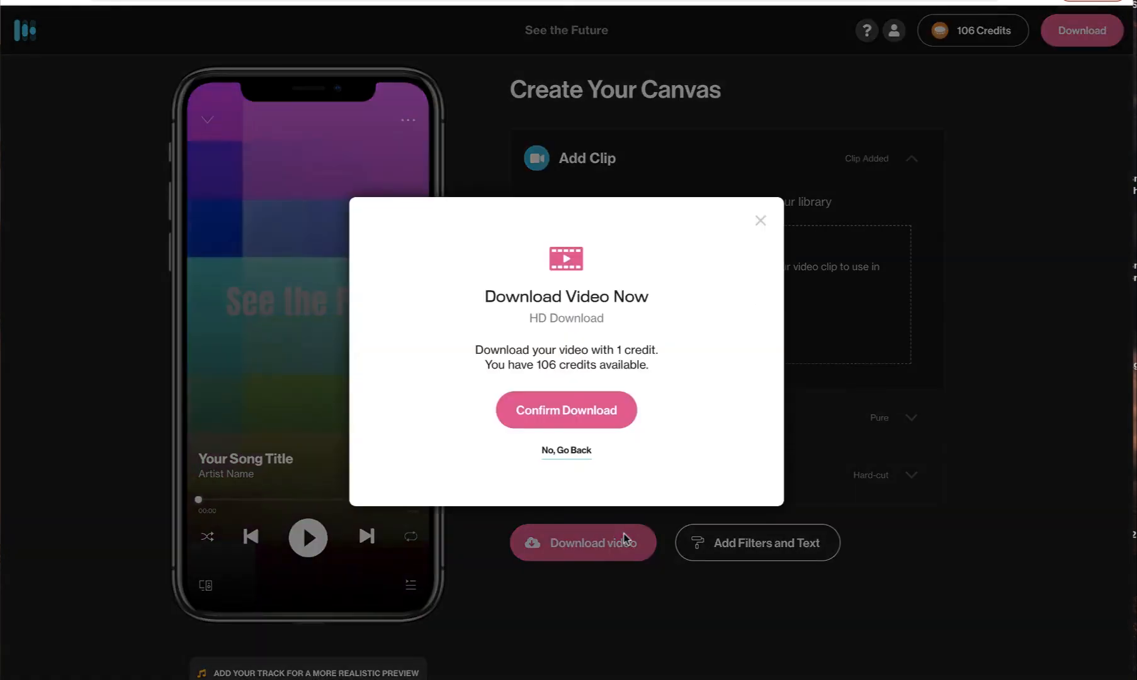
click(602, 419)
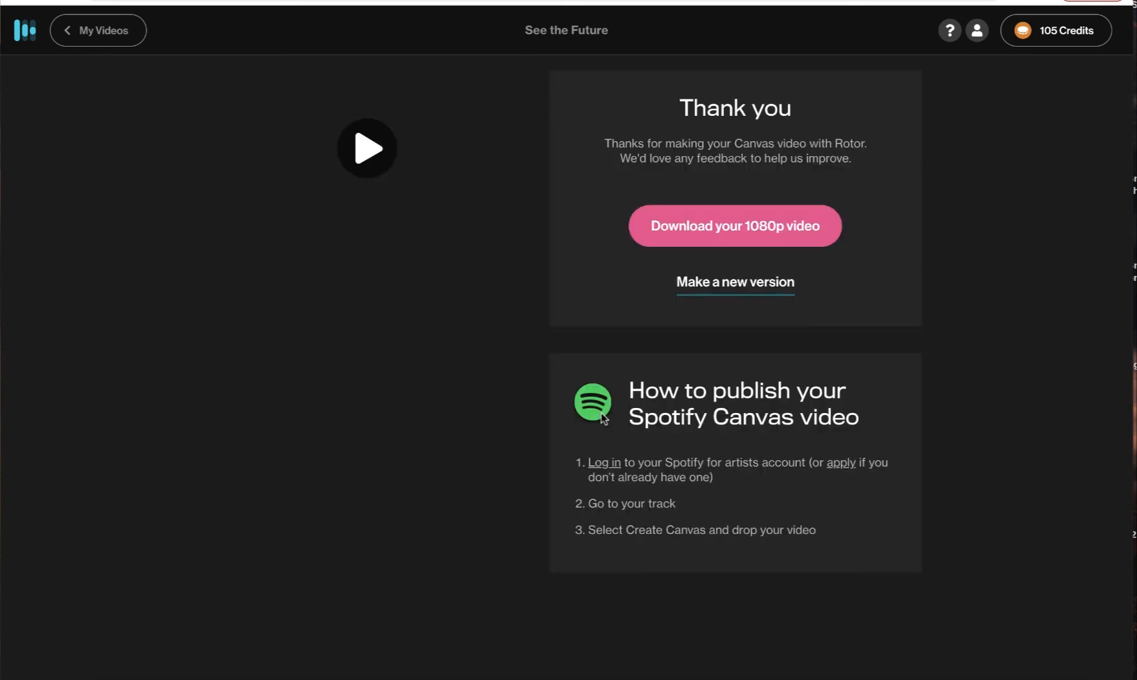
click(682, 228)
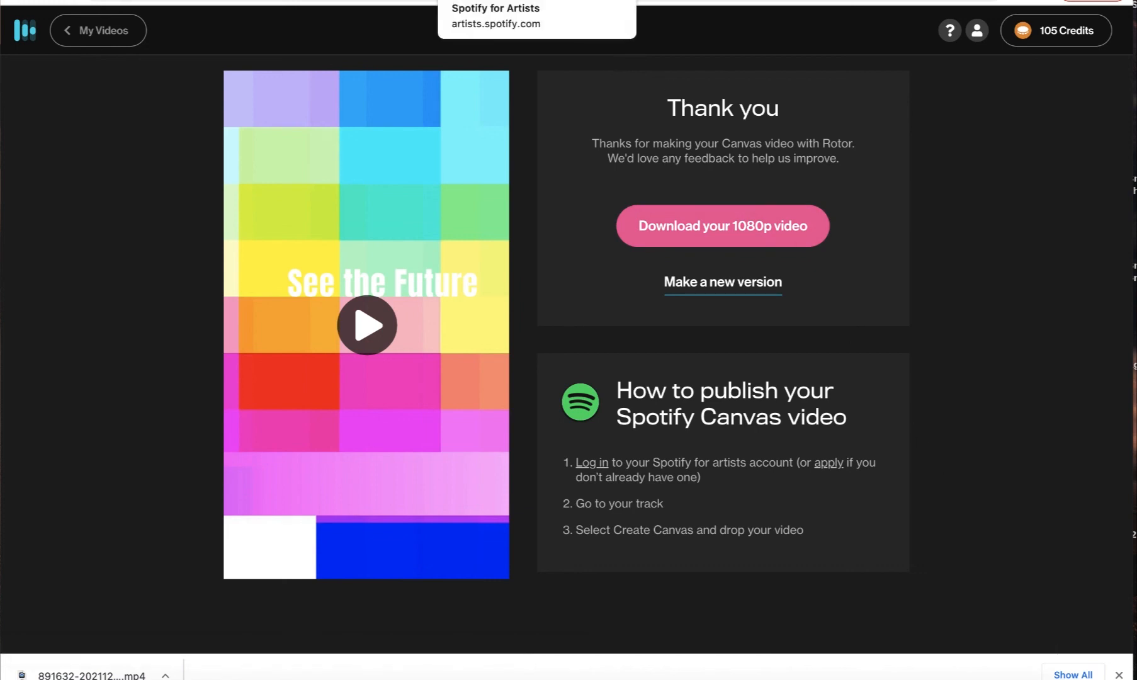
Switch to Spotify for Artists, search the artist's songs for "See the future" and open the See the Future song page
click(492, 2)
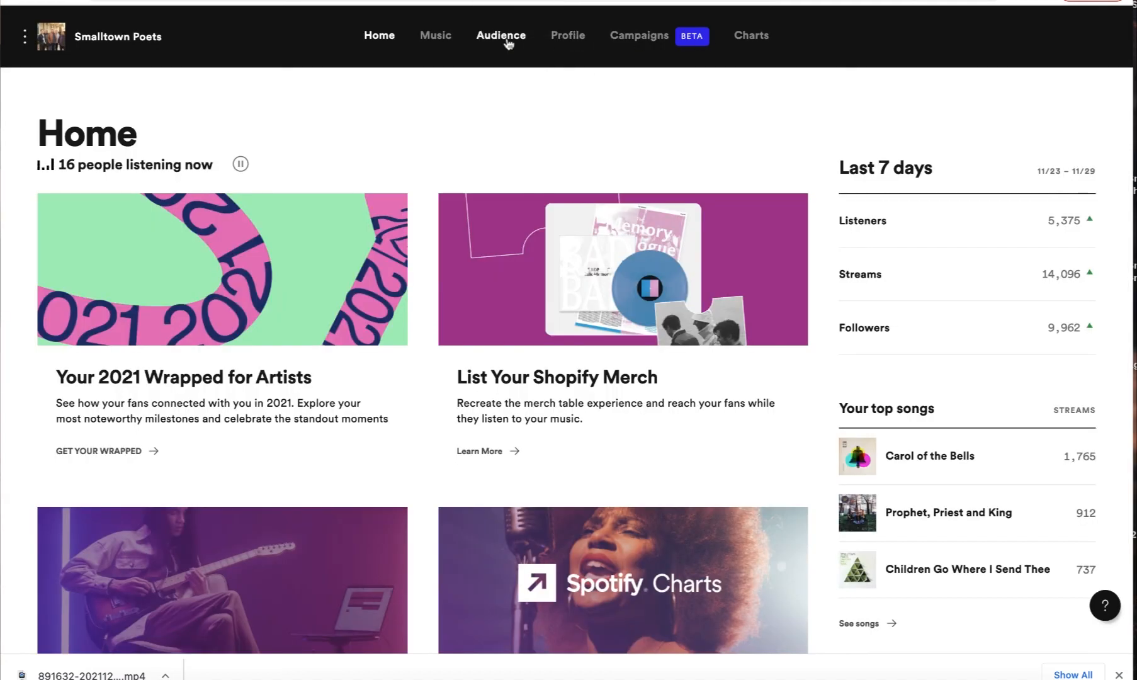
click(436, 36)
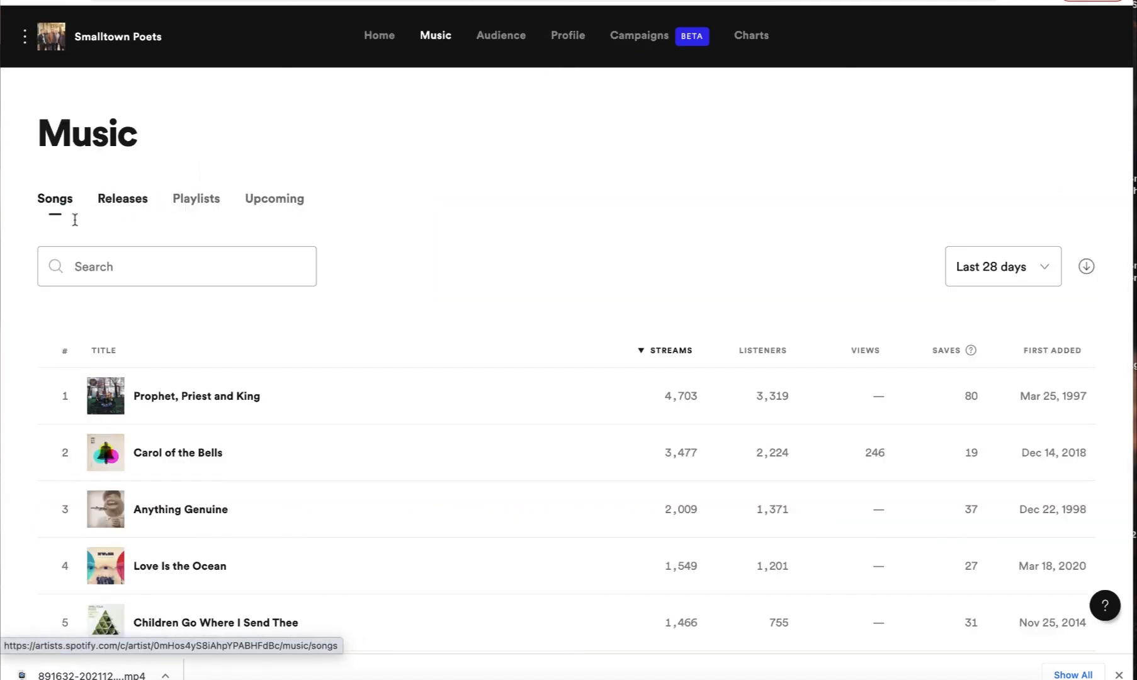
scroll(295, 459, down, 2)
scroll(295, 460, up, 2)
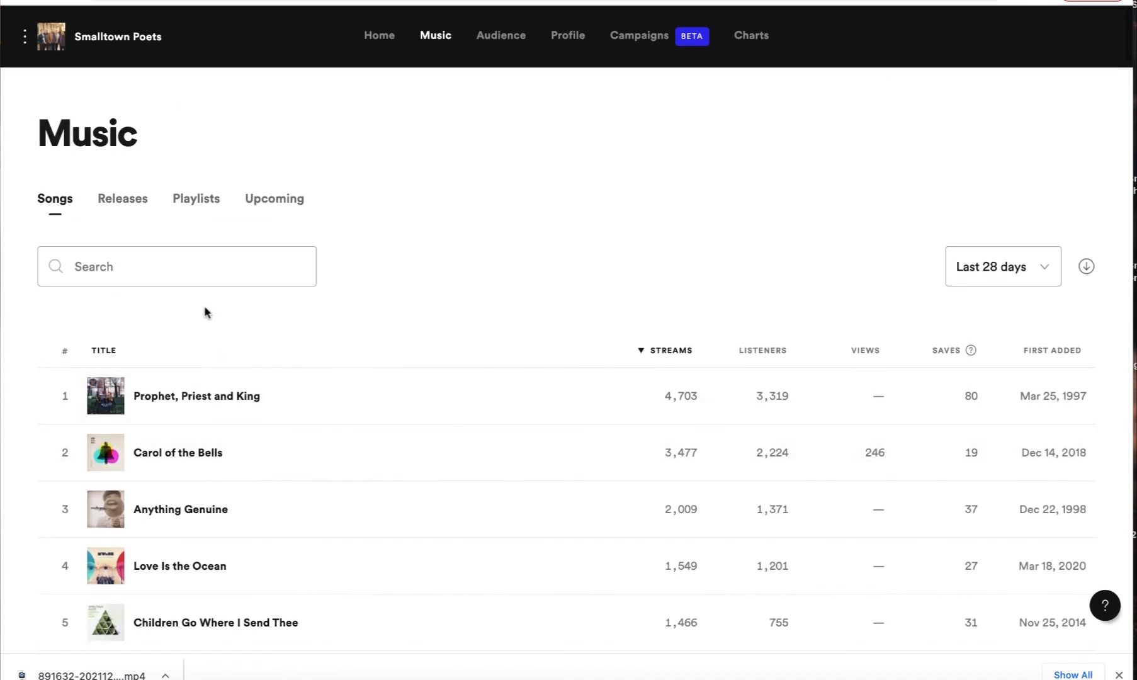
click(215, 266)
text(See th)
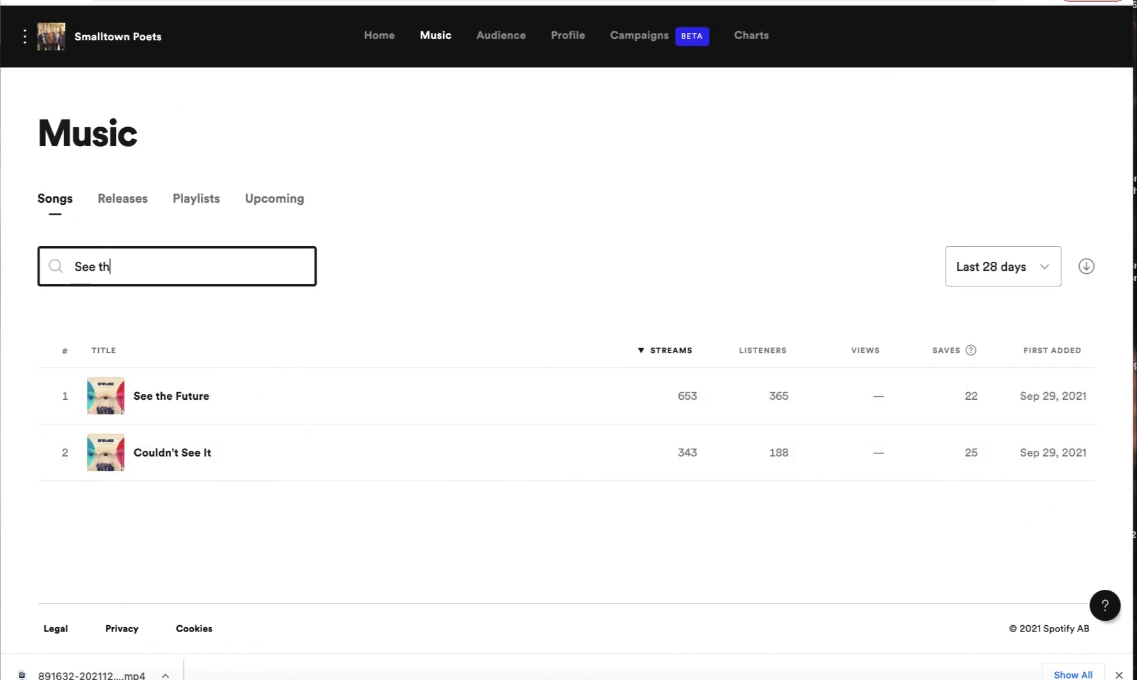
text(e future)
click(291, 403)
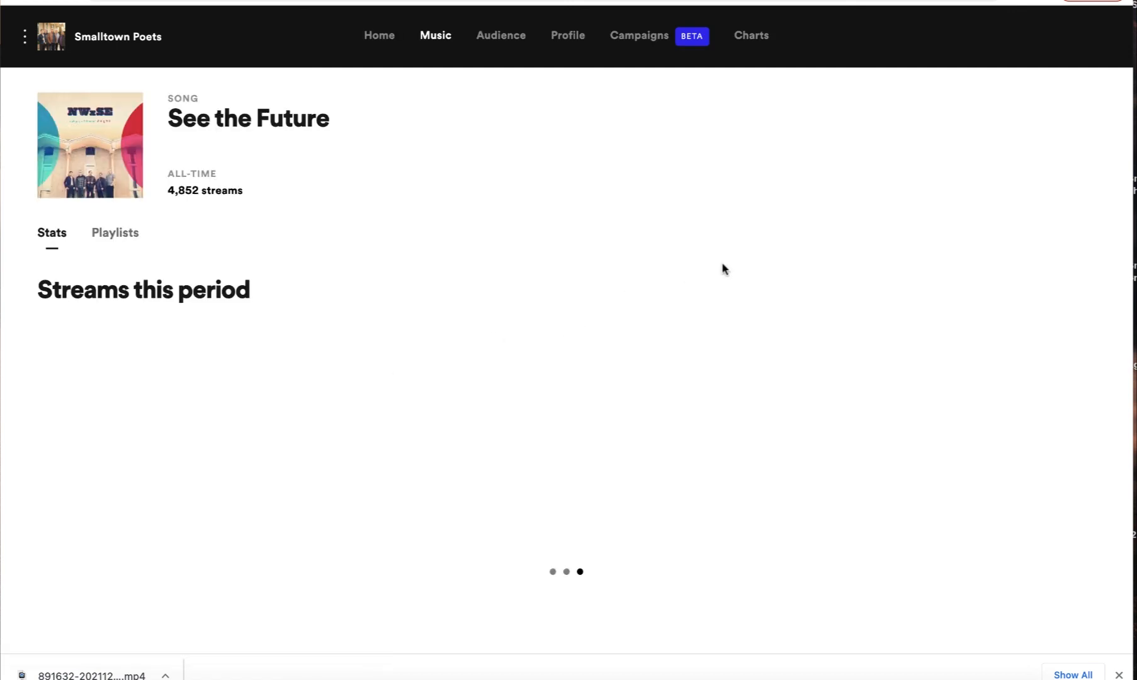
Start adding a Canvas to the song and load the downloaded MP4 from the Downloads folder into it
click(1033, 111)
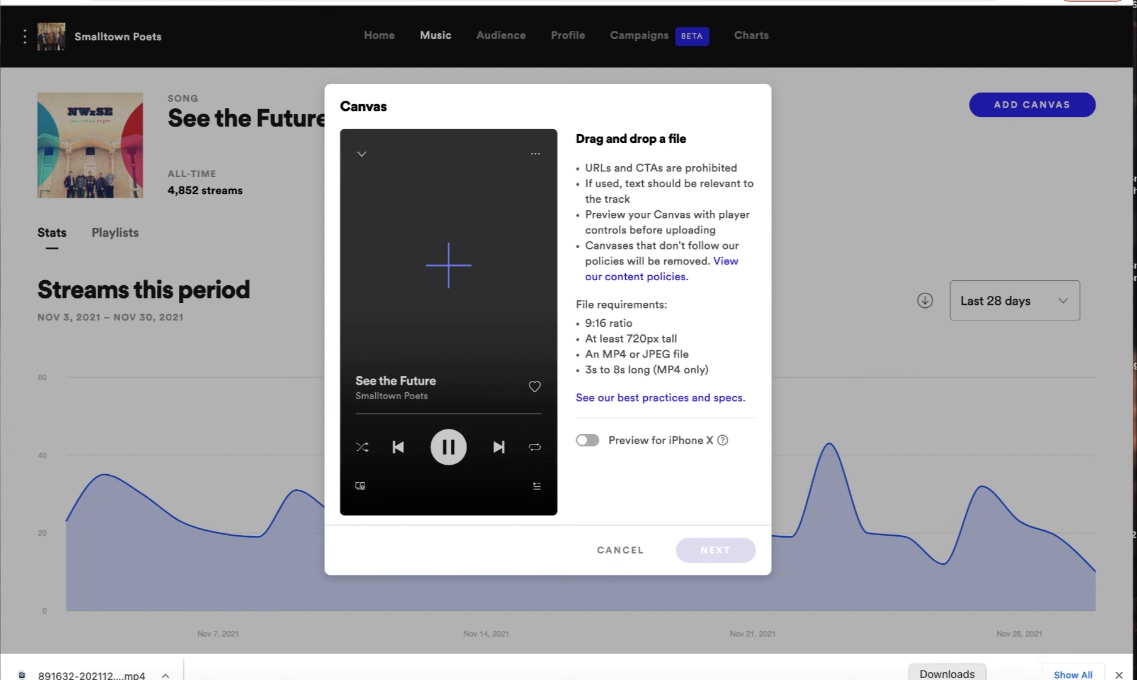
click(949, 679)
click(949, 677)
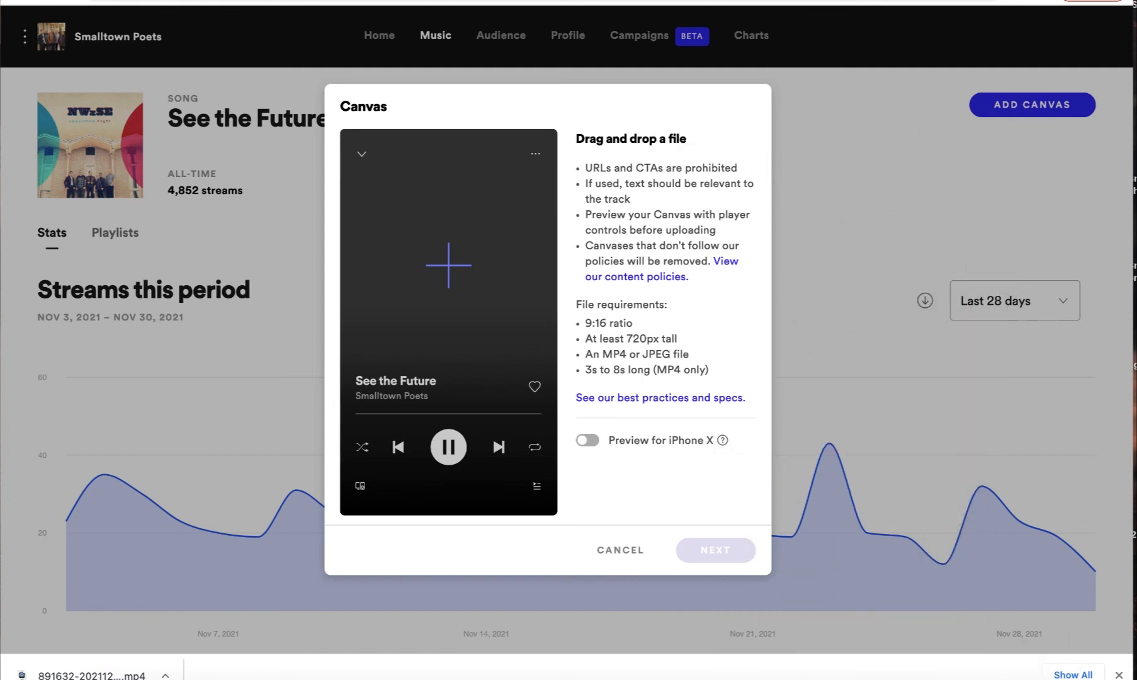
drag(948, 677, 416, 302)
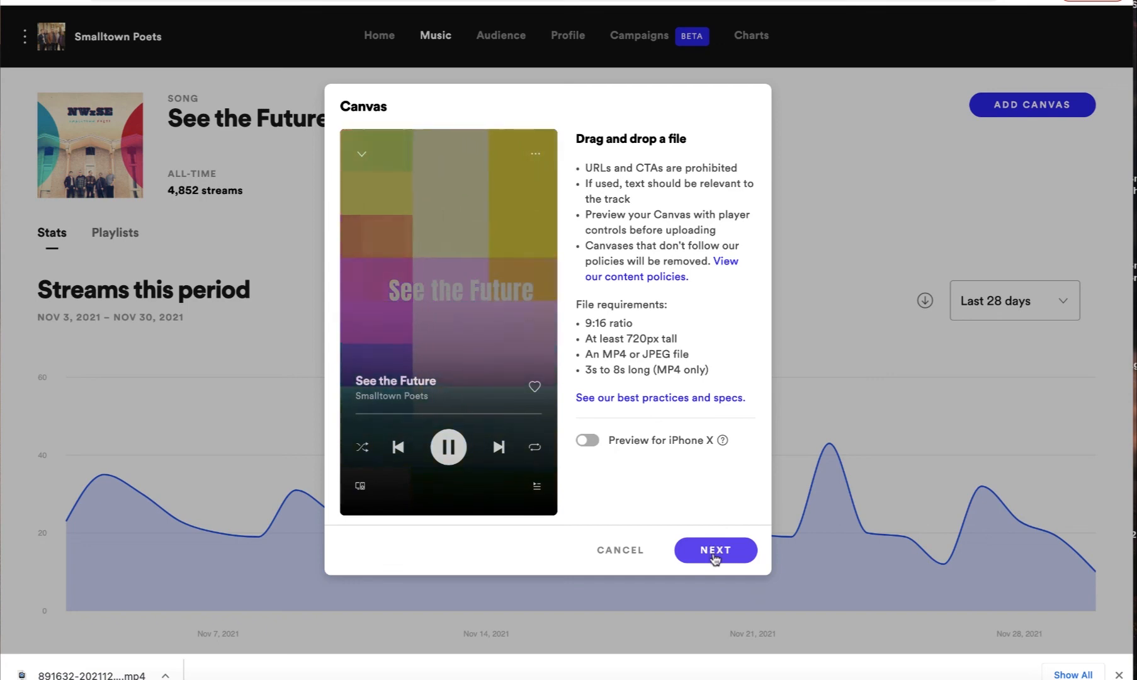
Agree to the Canvas terms, post the Canvas, close its processing dialog and return to the Rotor page
click(714, 548)
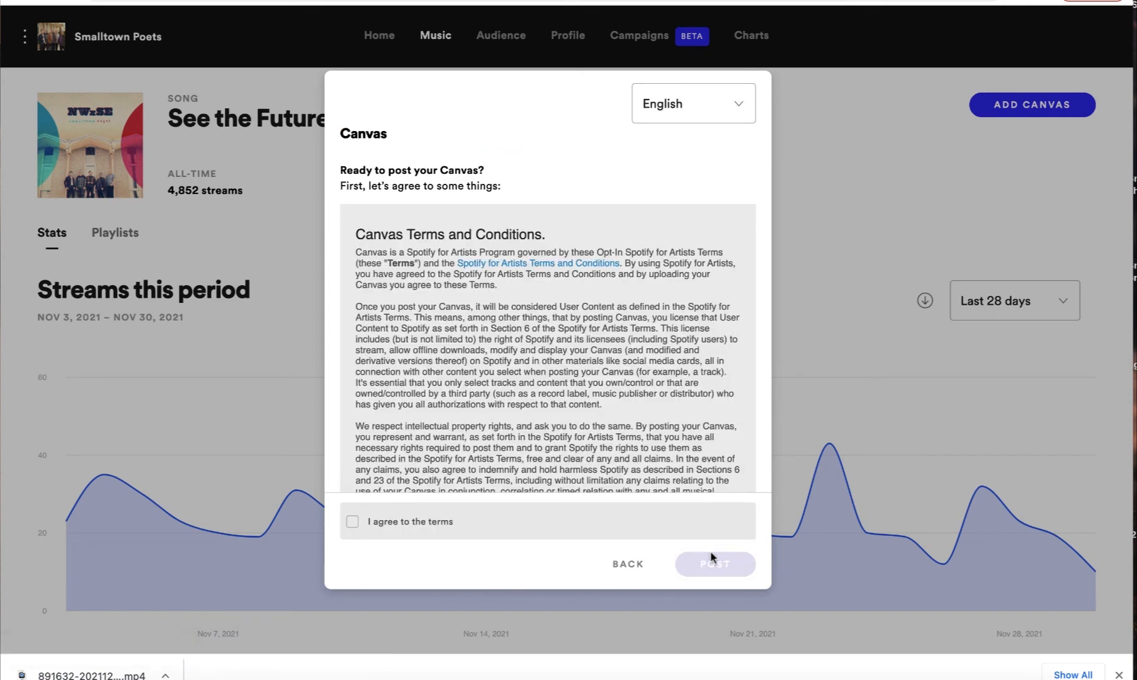
click(351, 521)
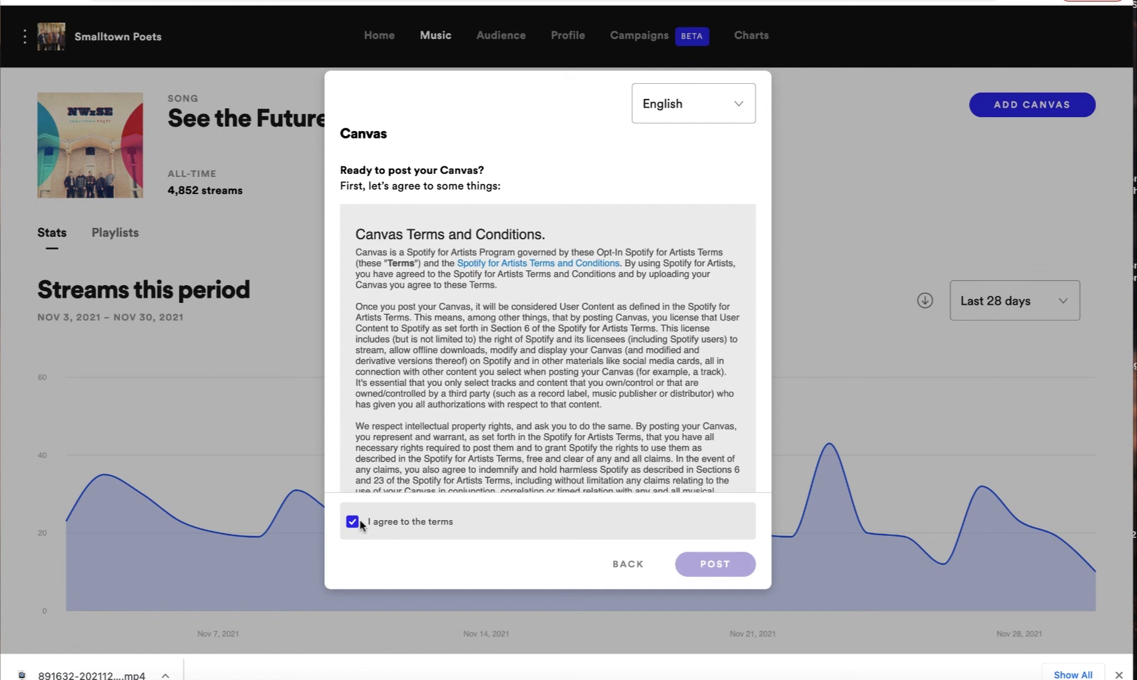
click(726, 563)
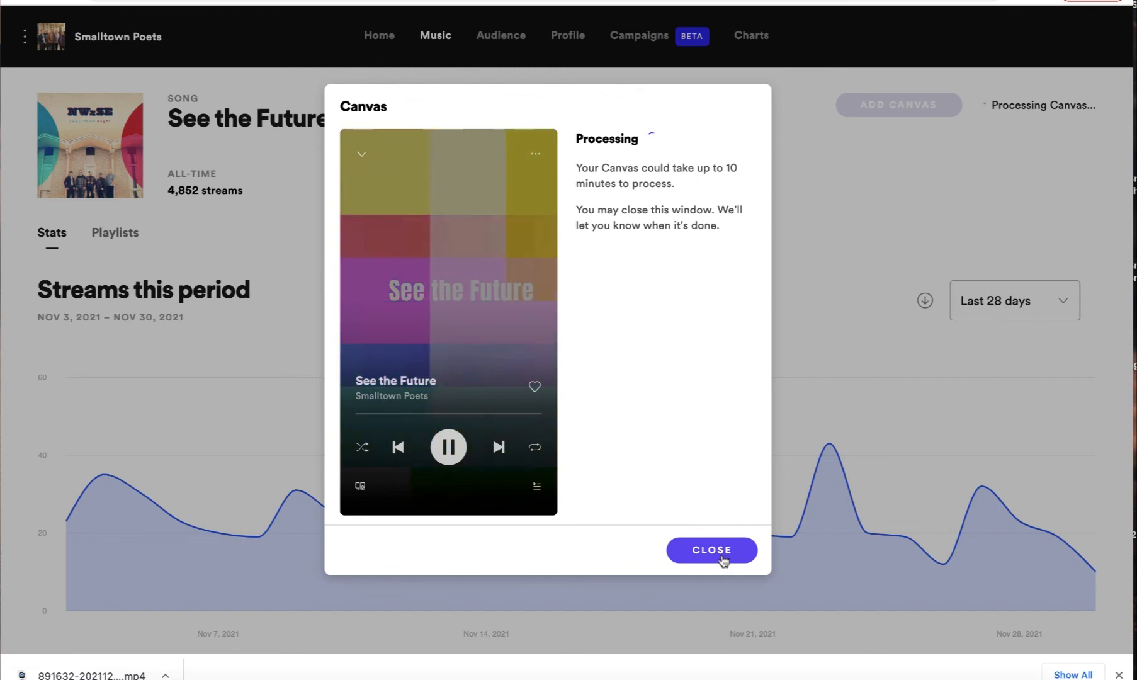
click(722, 554)
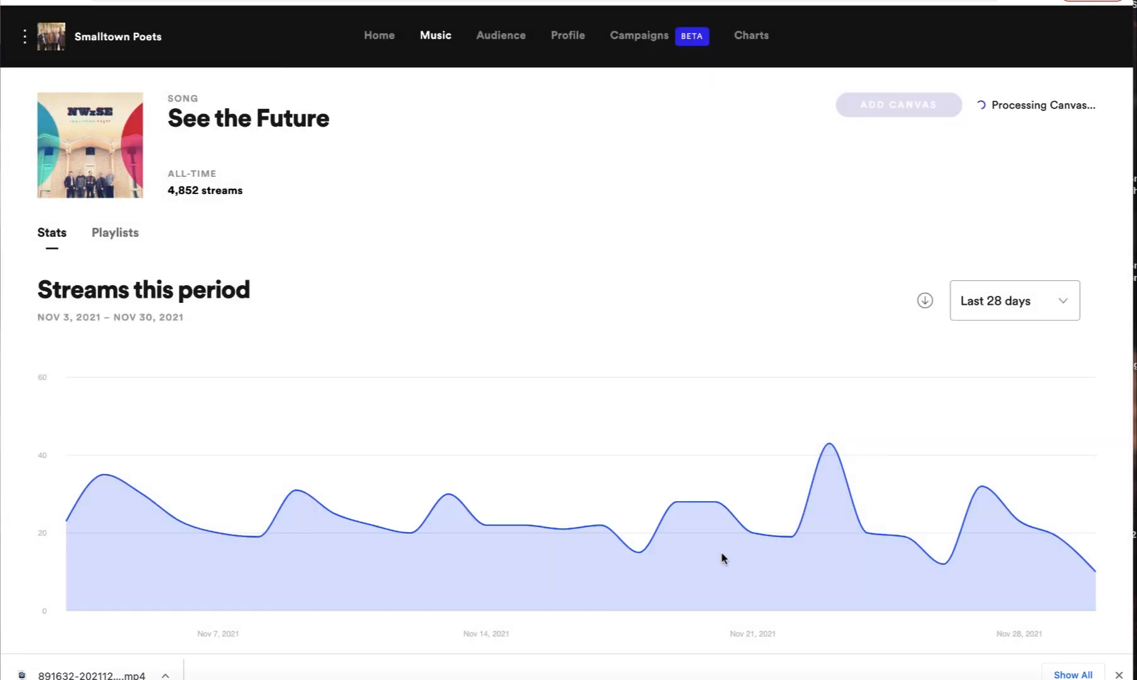
click(380, 34)
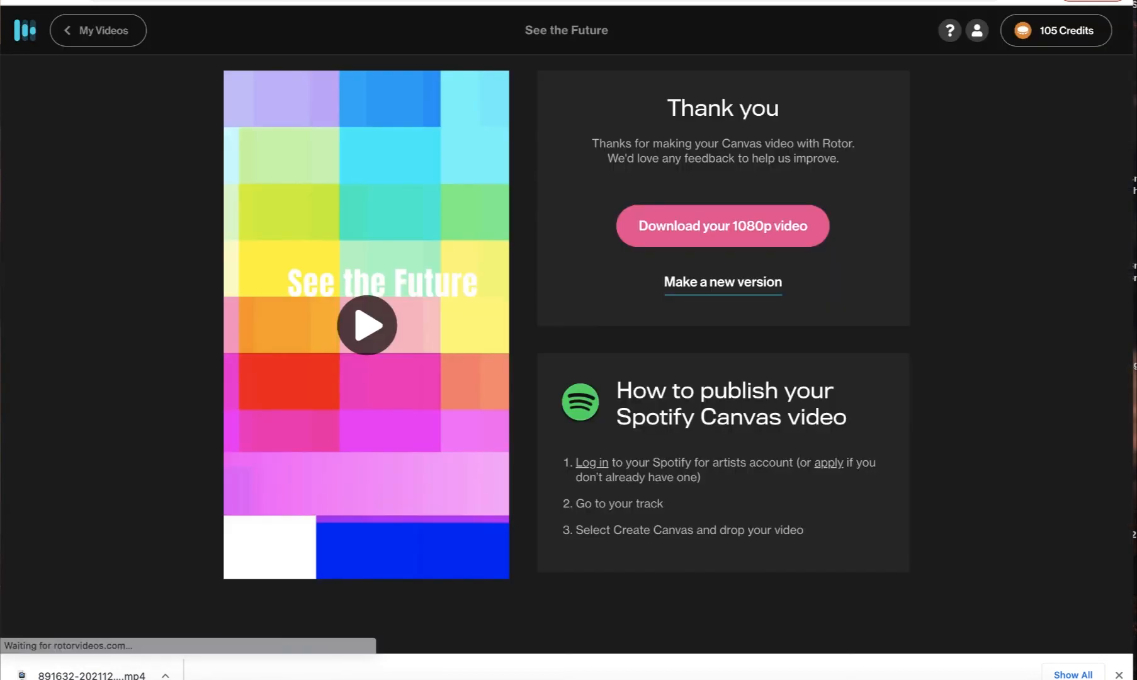